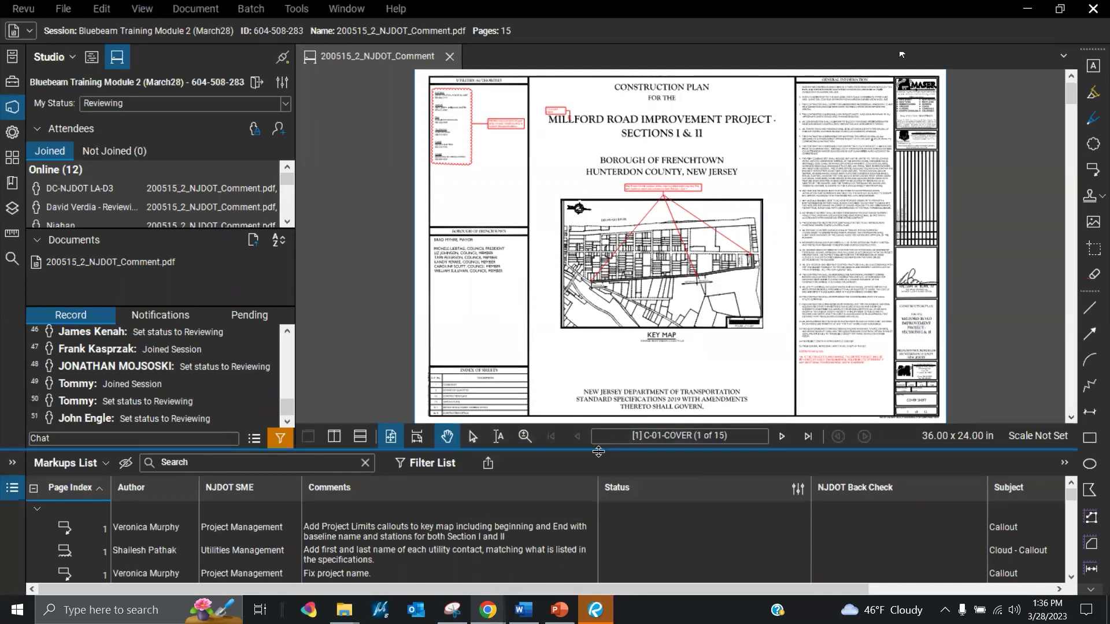
- Enlarge the Markups List pane under the drawing and switch on column filtering with Filter List
drag(616, 434, 616, 357)
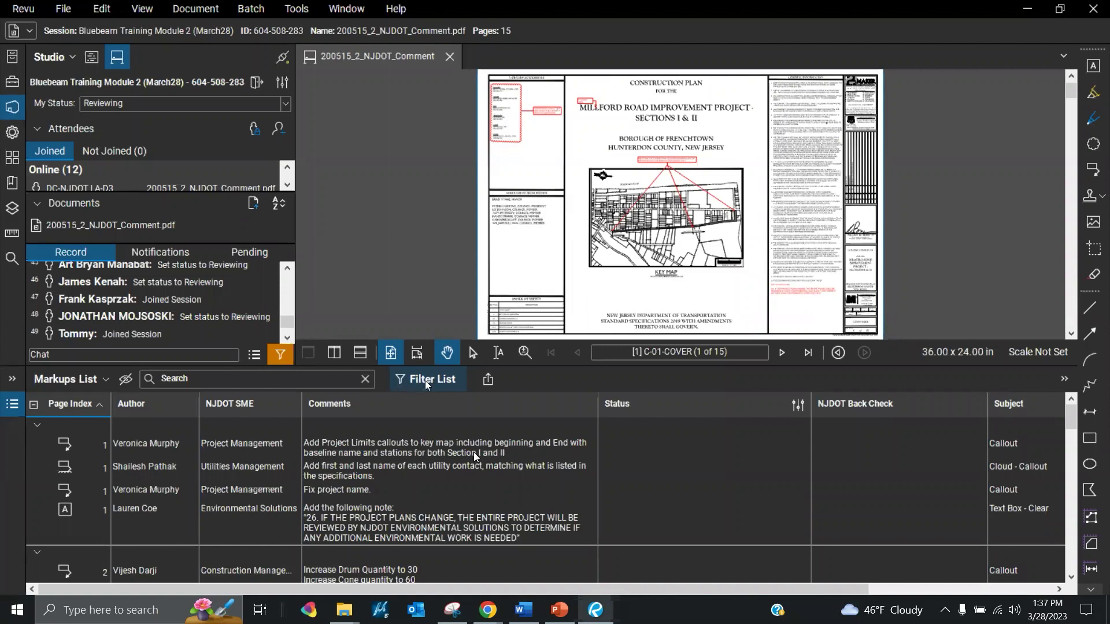
click(430, 382)
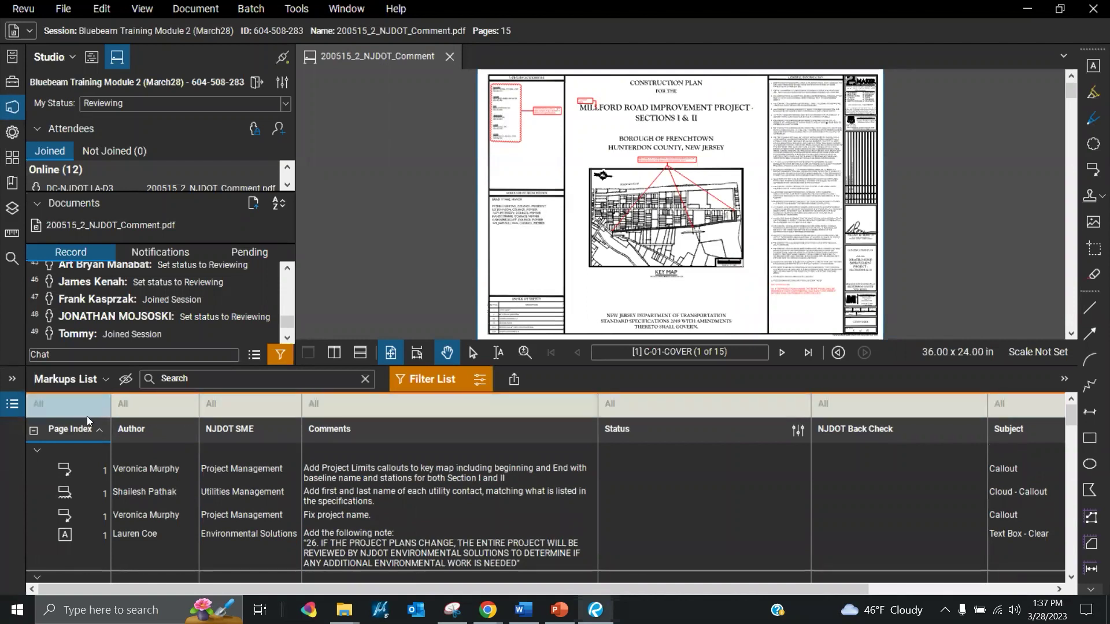
- Filter the Markups List to Page Index 1, resize the panes, and advance to sheet C-02-QUANTITIES
scroll(232, 488, down, 5)
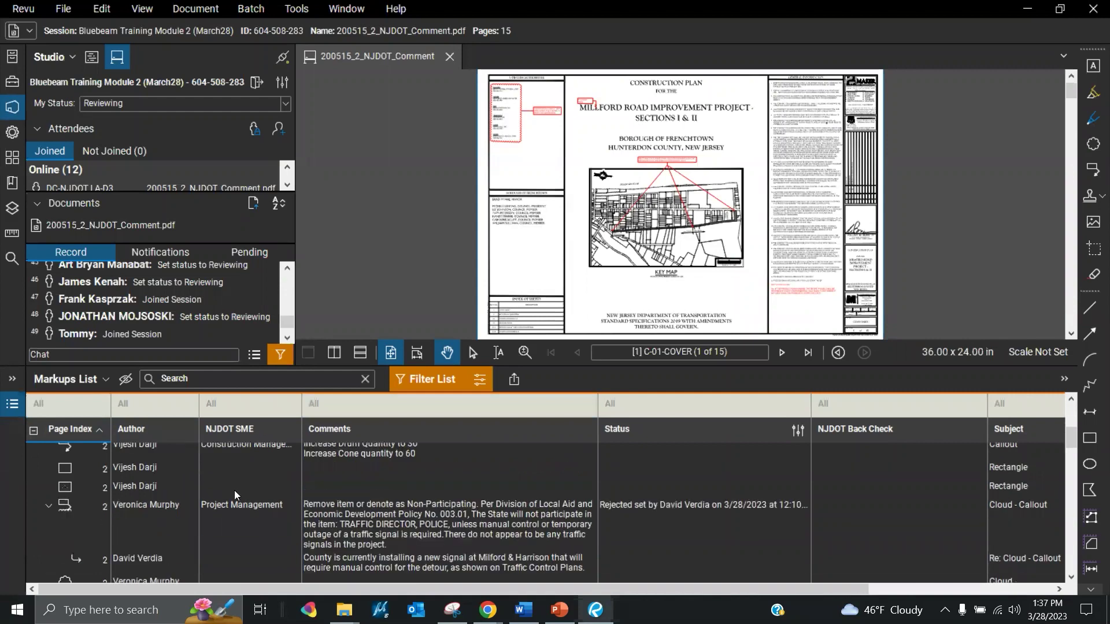
scroll(234, 491, down, 5)
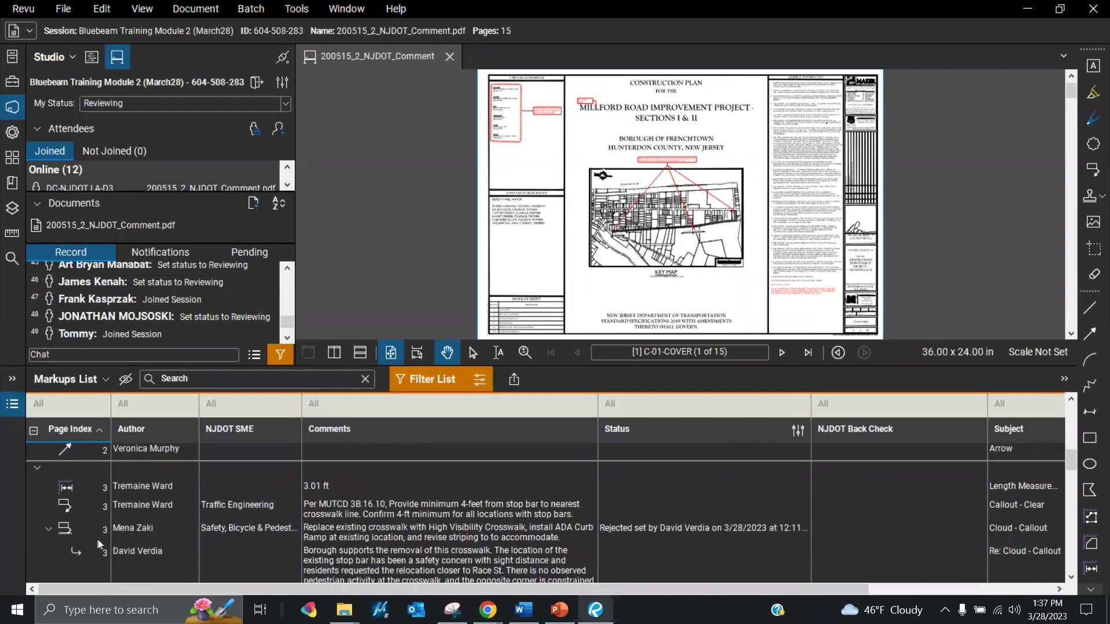
scroll(100, 539, down, 3)
scroll(115, 528, up, 10)
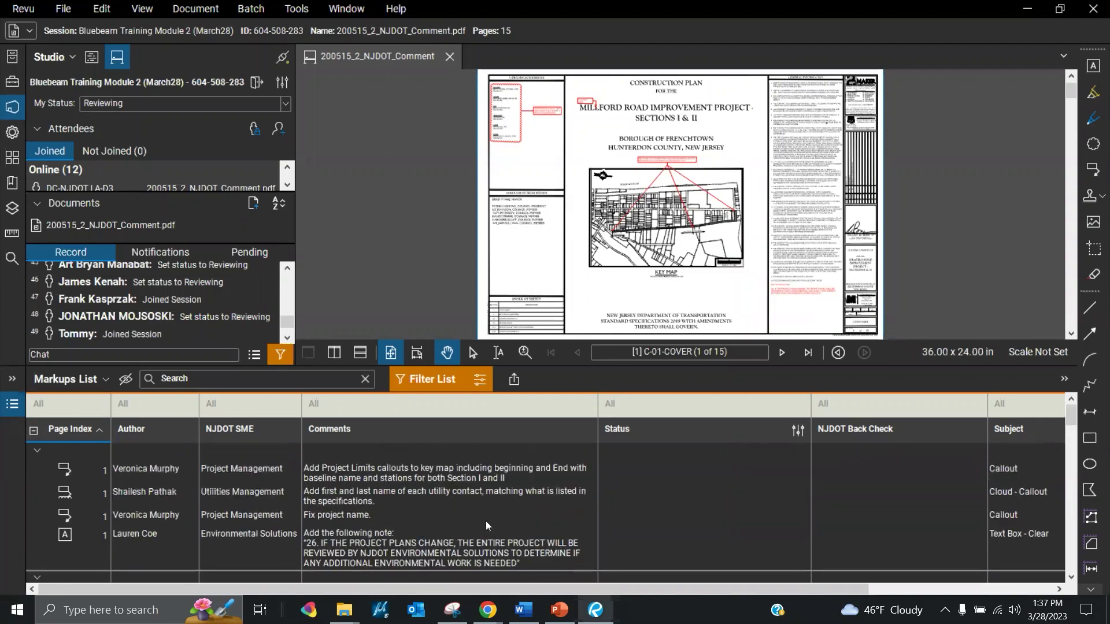
click(55, 412)
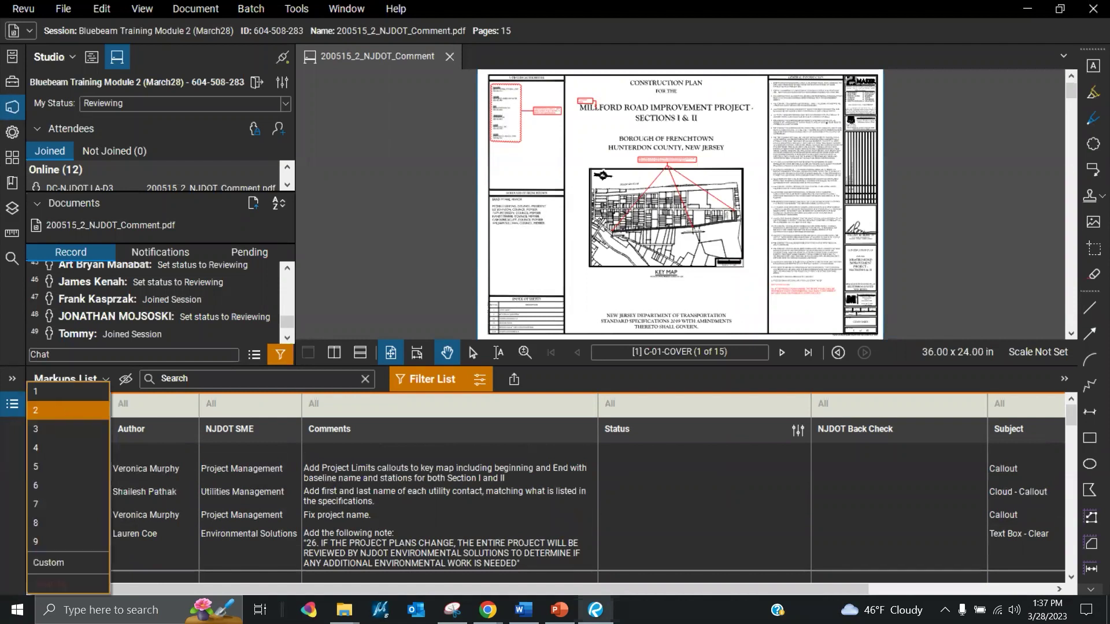
click(426, 223)
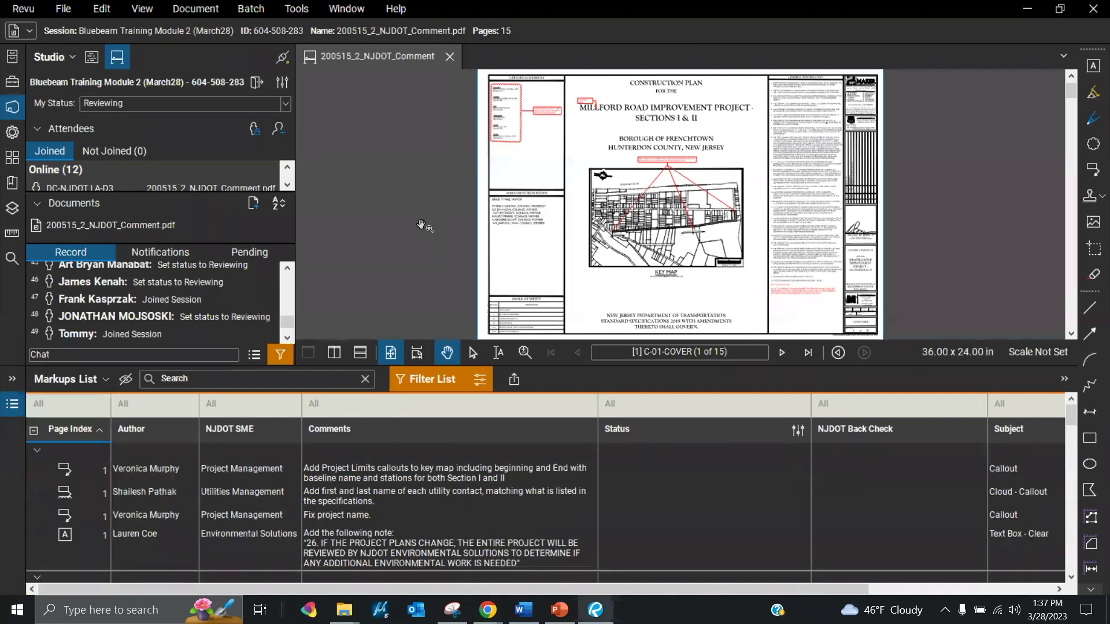
click(72, 405)
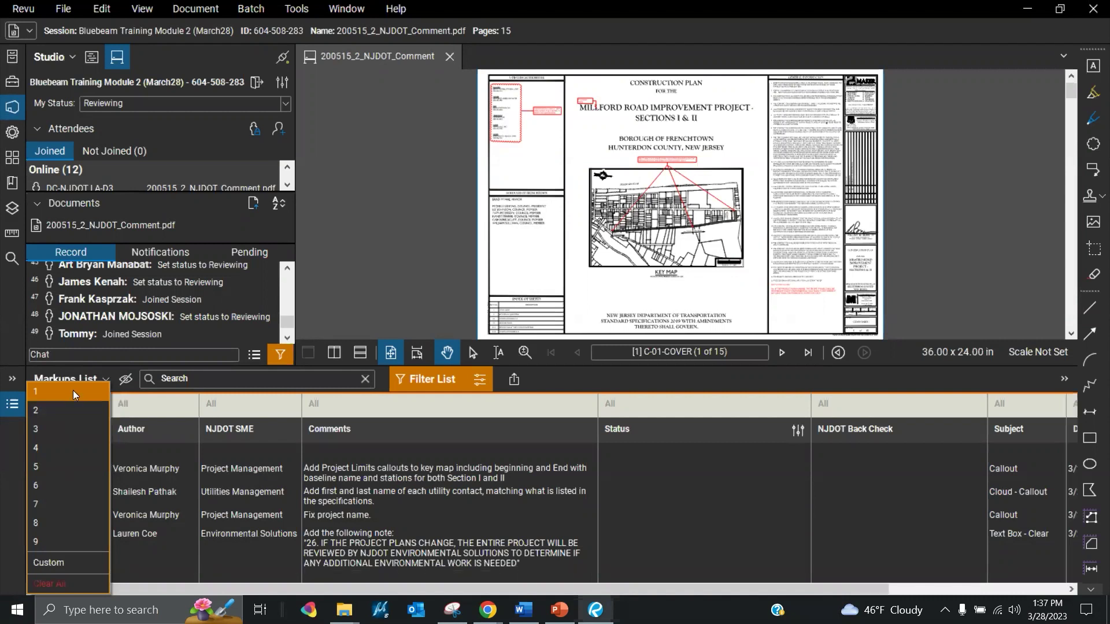
click(72, 390)
click(517, 252)
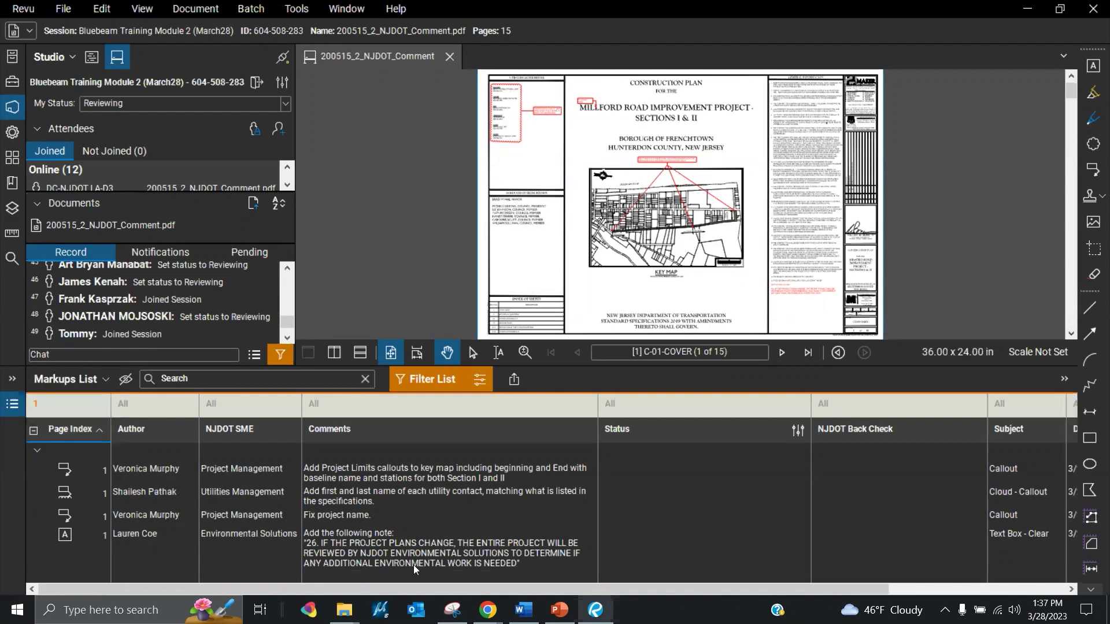
mouse_move(614, 315)
mouse_down()
mouse_move(617, 260)
mouse_move(608, 383)
mouse_up()
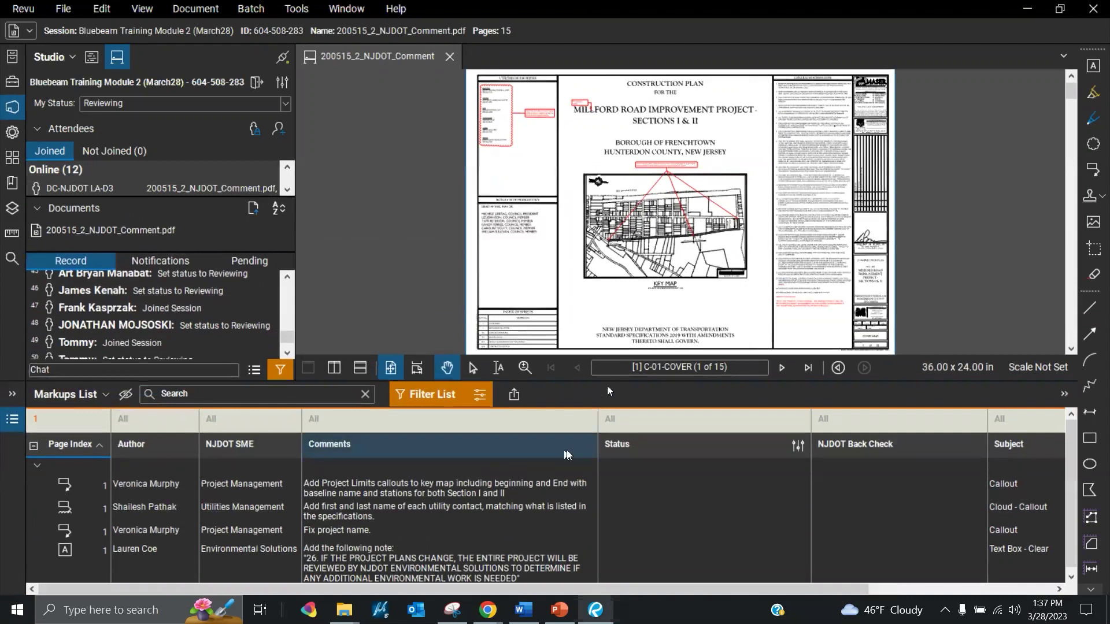
click(782, 368)
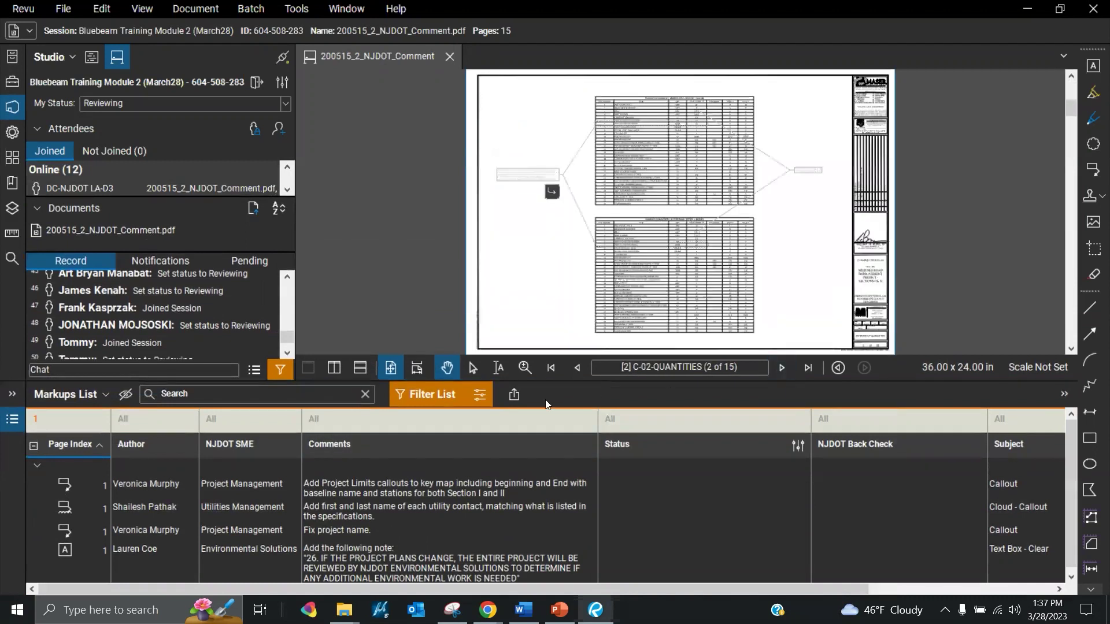
- Filter markups to Page Index 2 and jump to the drum-and-cone callout and first rectangle
click(78, 418)
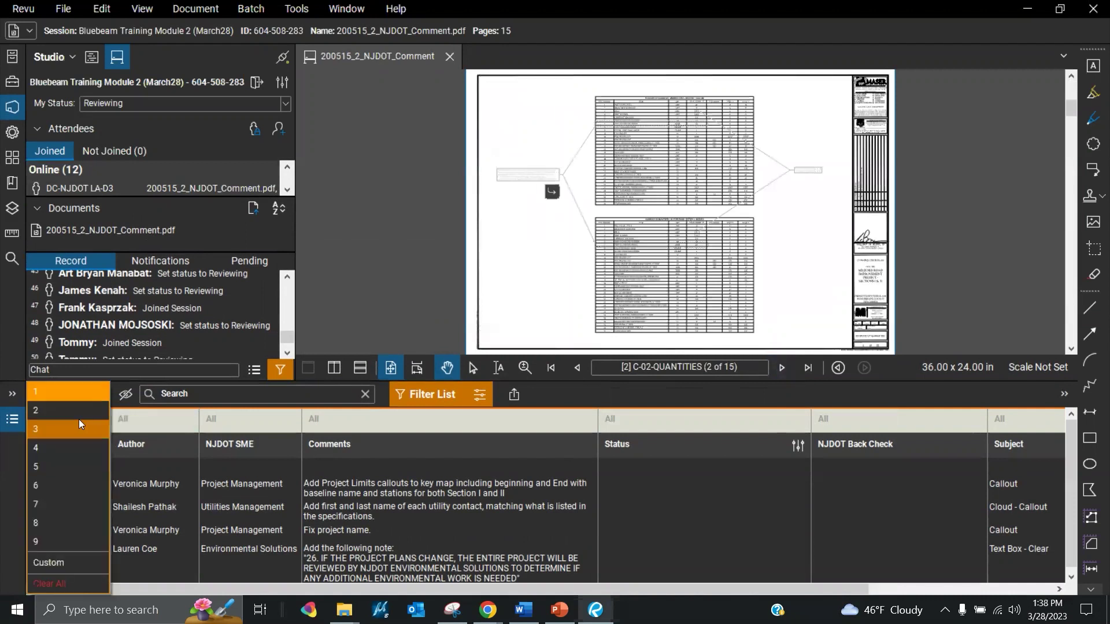
click(67, 405)
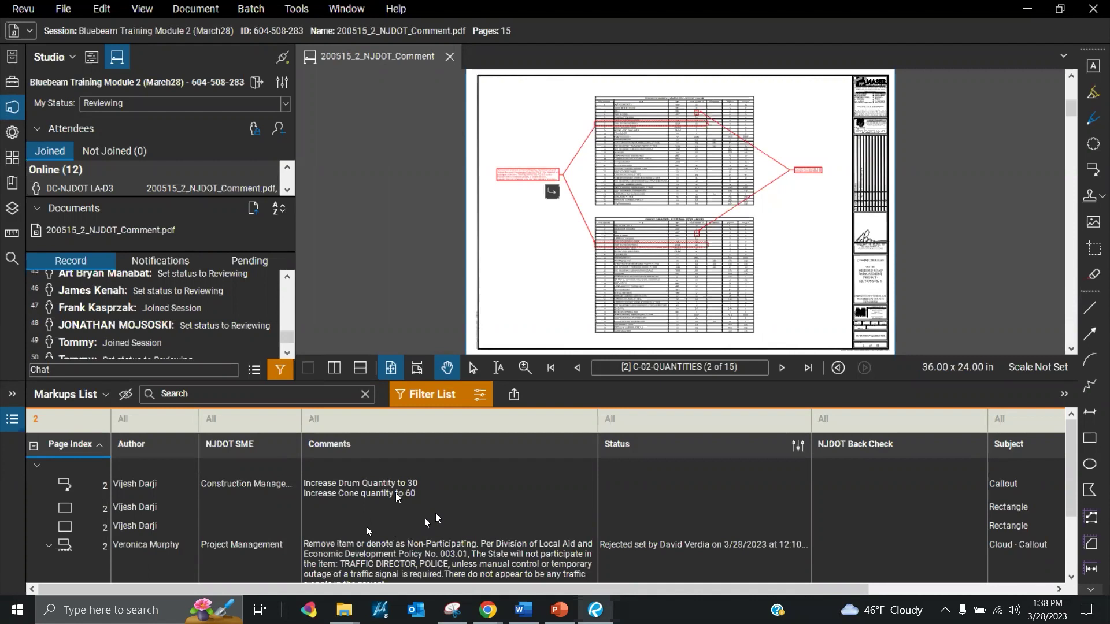
click(397, 493)
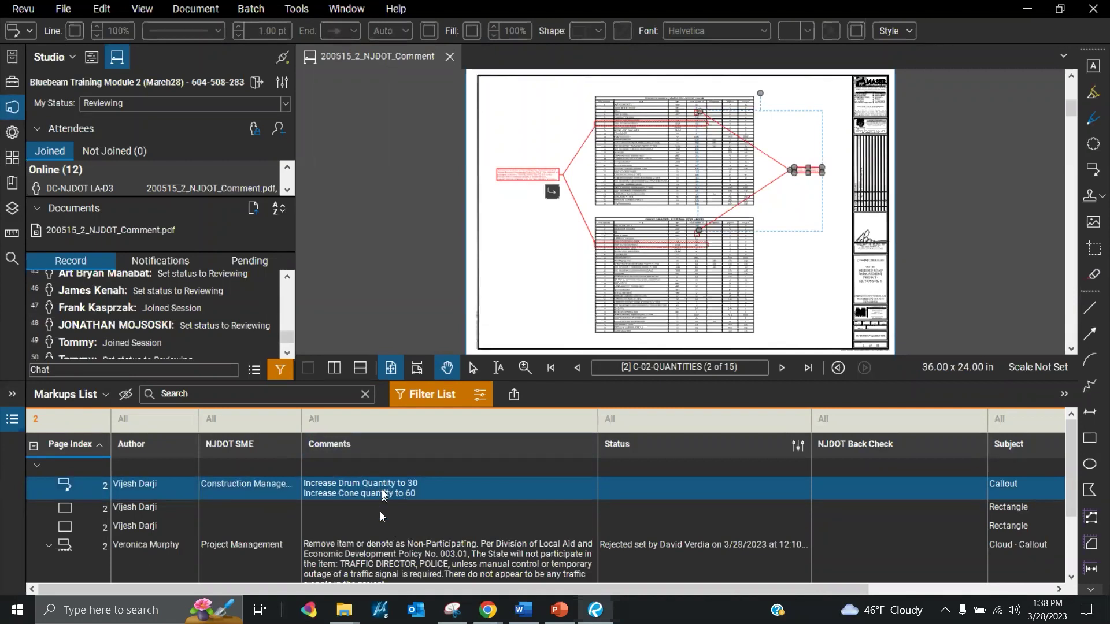
click(380, 511)
scroll(698, 110, up, 5)
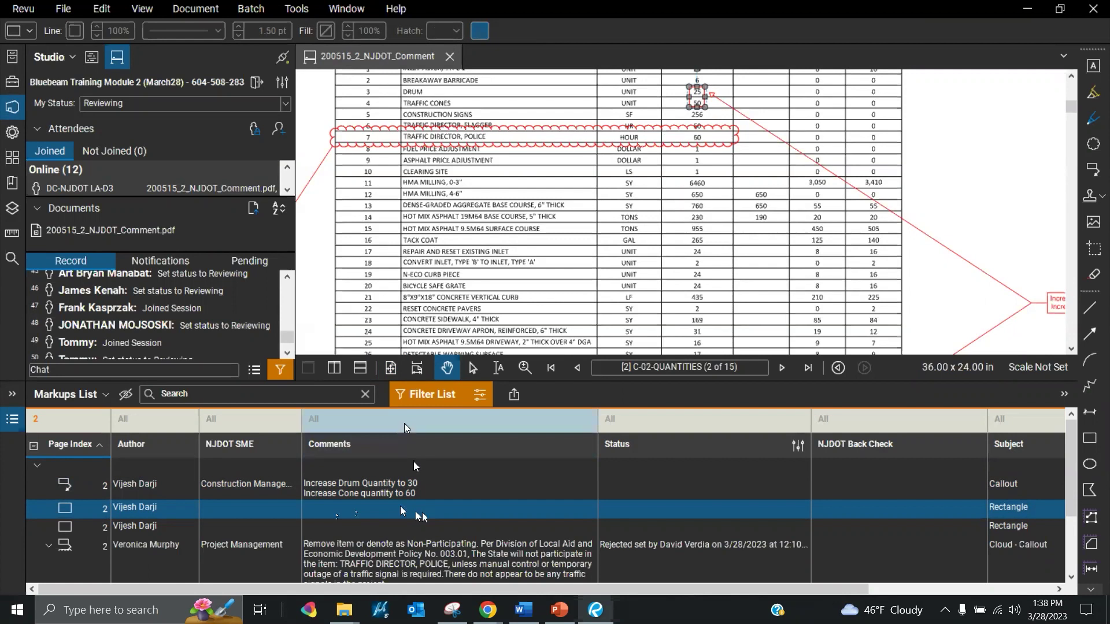
- Apply a custom Comments filter 'does not equal' empty to hide the comment-less rectangles
click(407, 428)
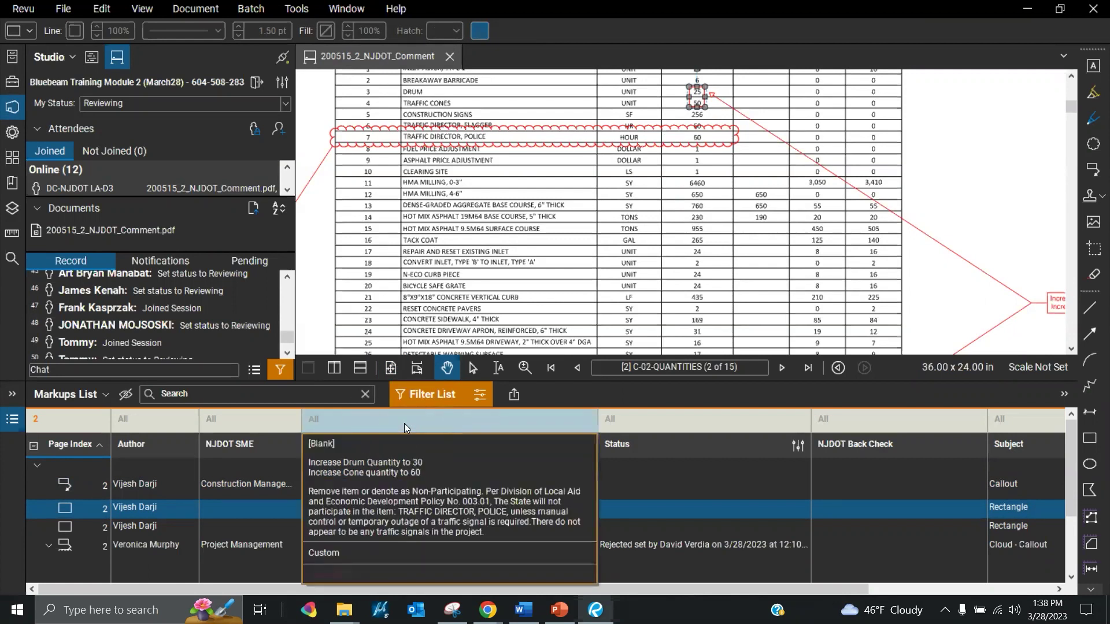
click(396, 552)
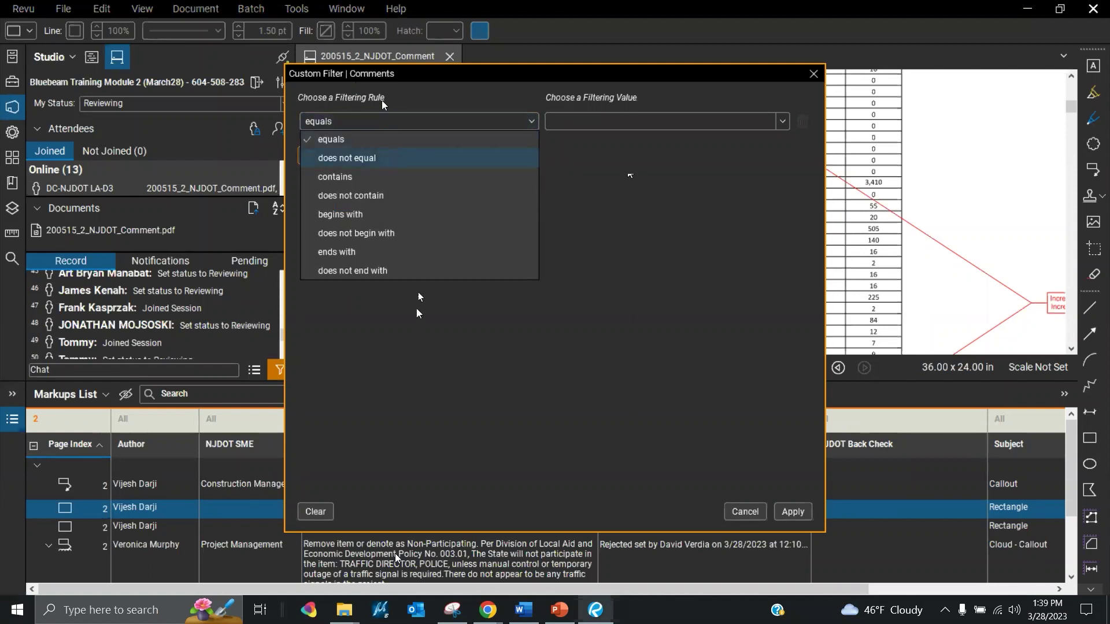
click(388, 166)
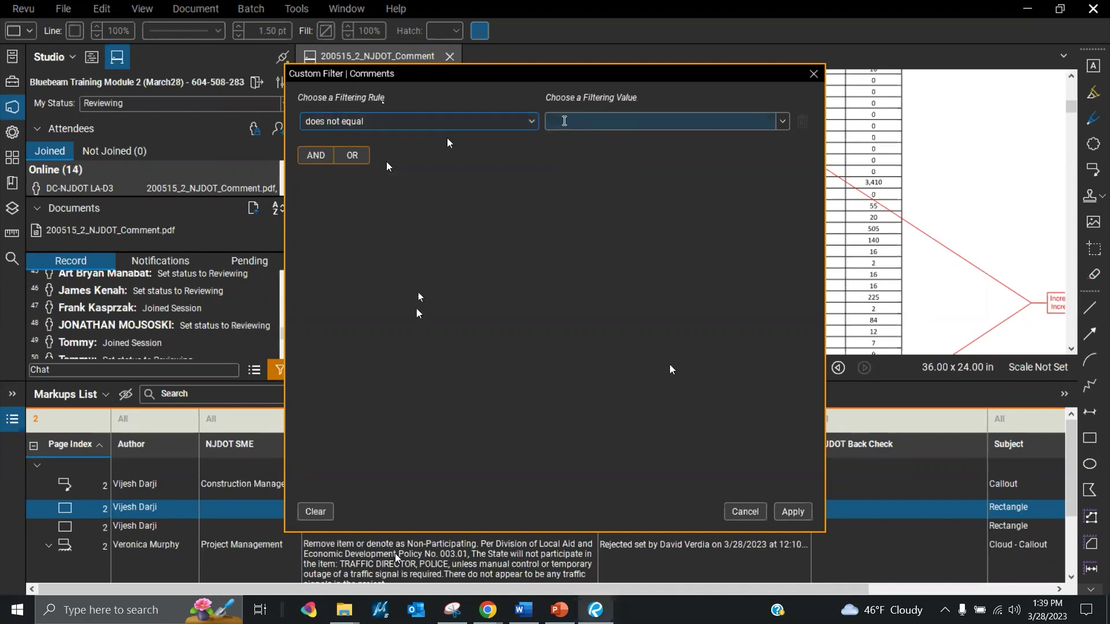
click(792, 512)
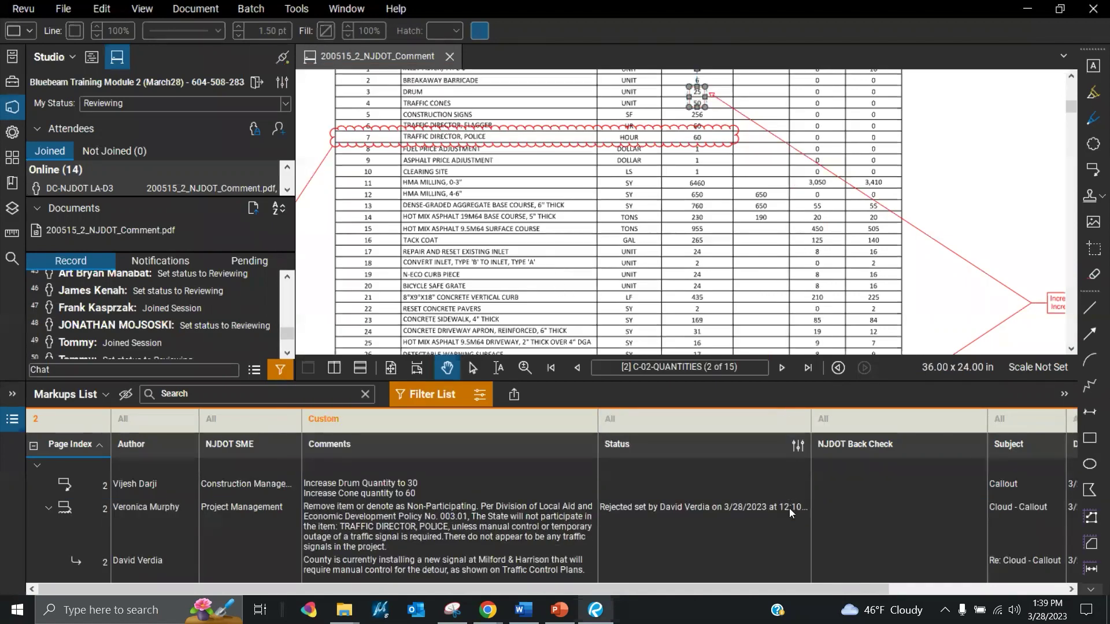
- Zoom out, pan down to the Section I Summary of Quantities table, and zoom back in
scroll(680, 250, down, 3)
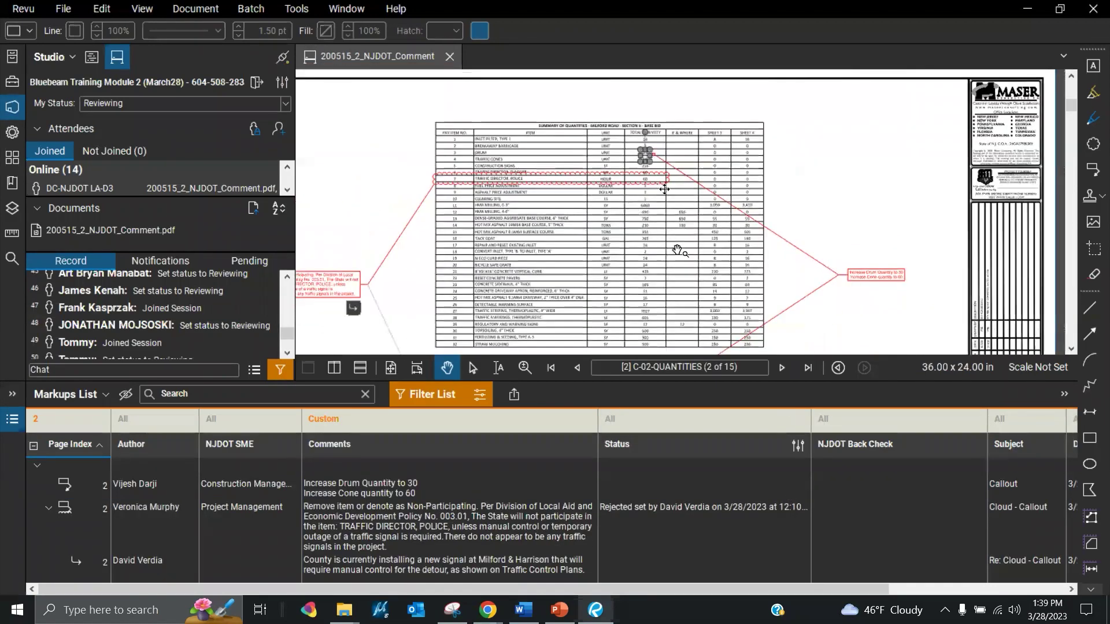
drag(679, 251, 687, 181)
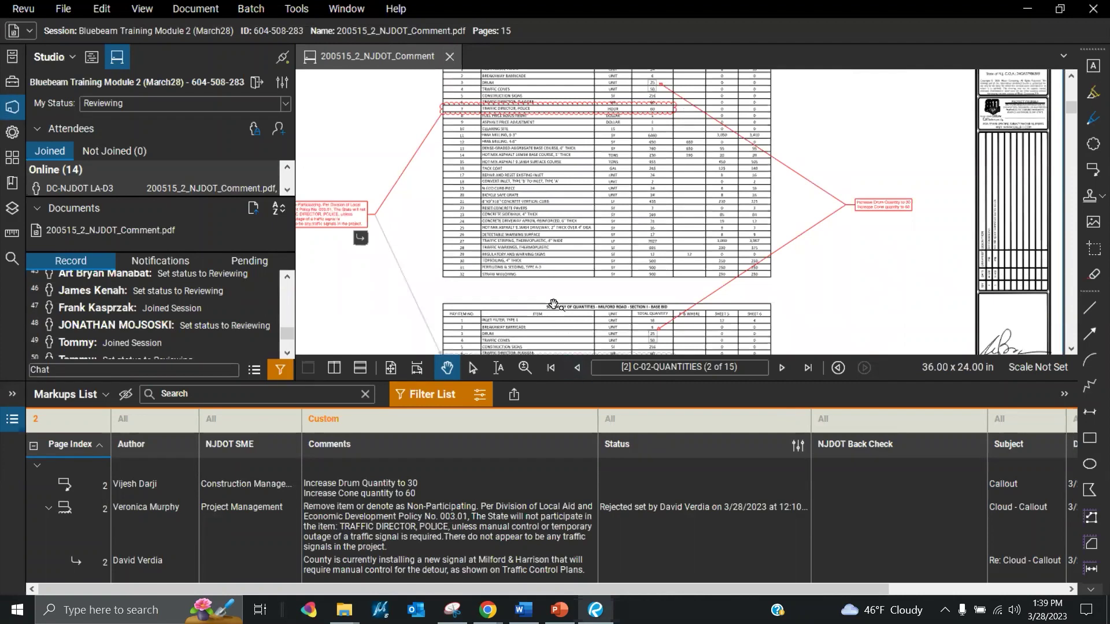
drag(554, 305, 591, 206)
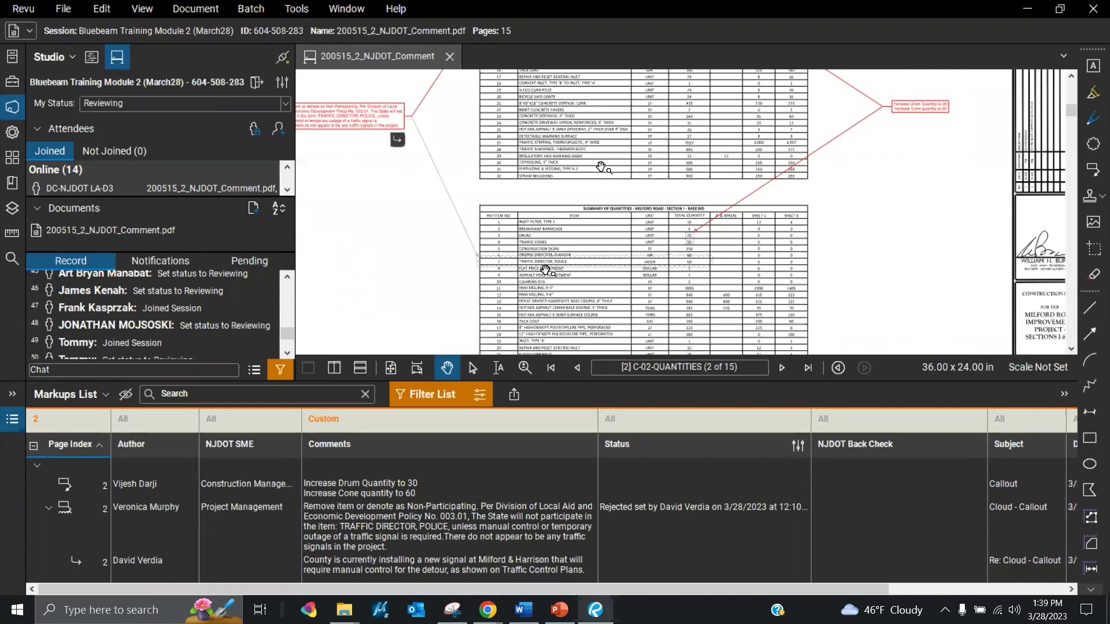
scroll(545, 270, up, 2)
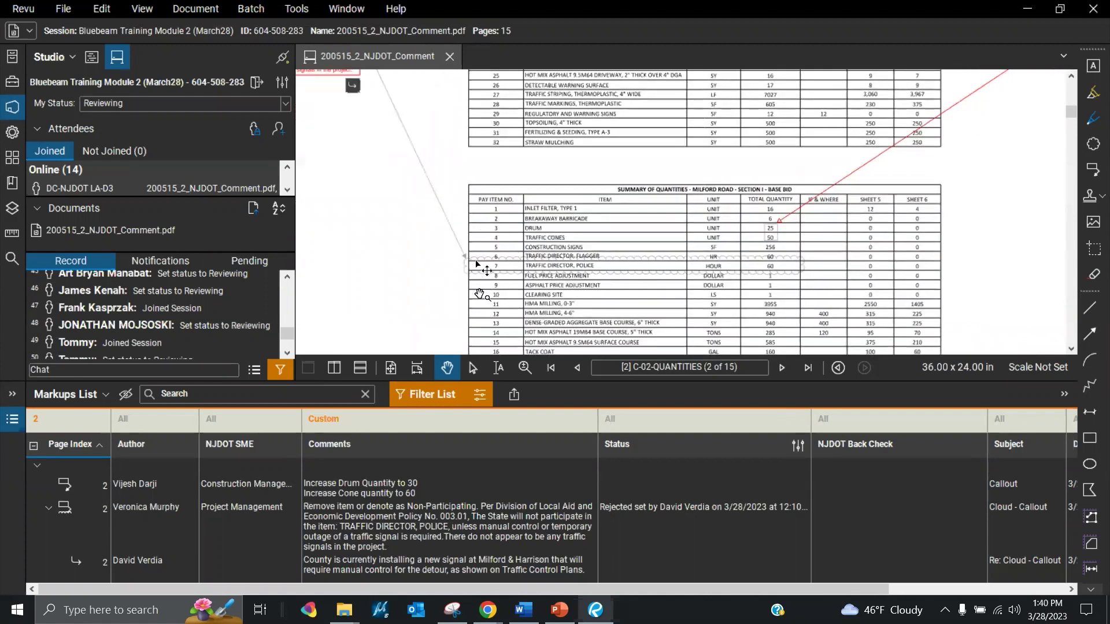
click(439, 395)
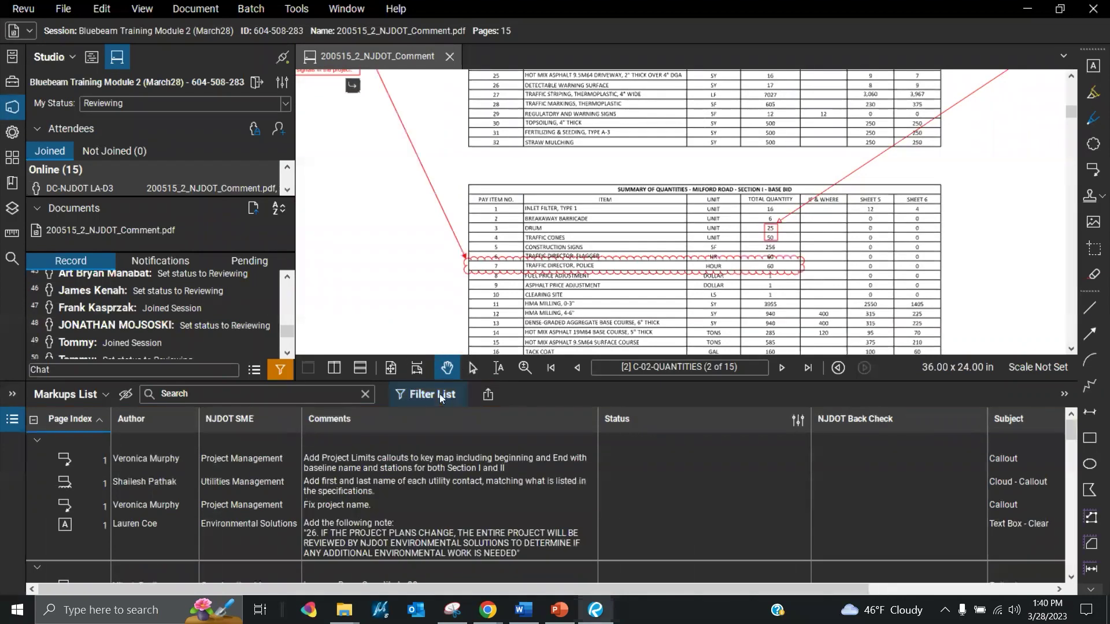
click(440, 394)
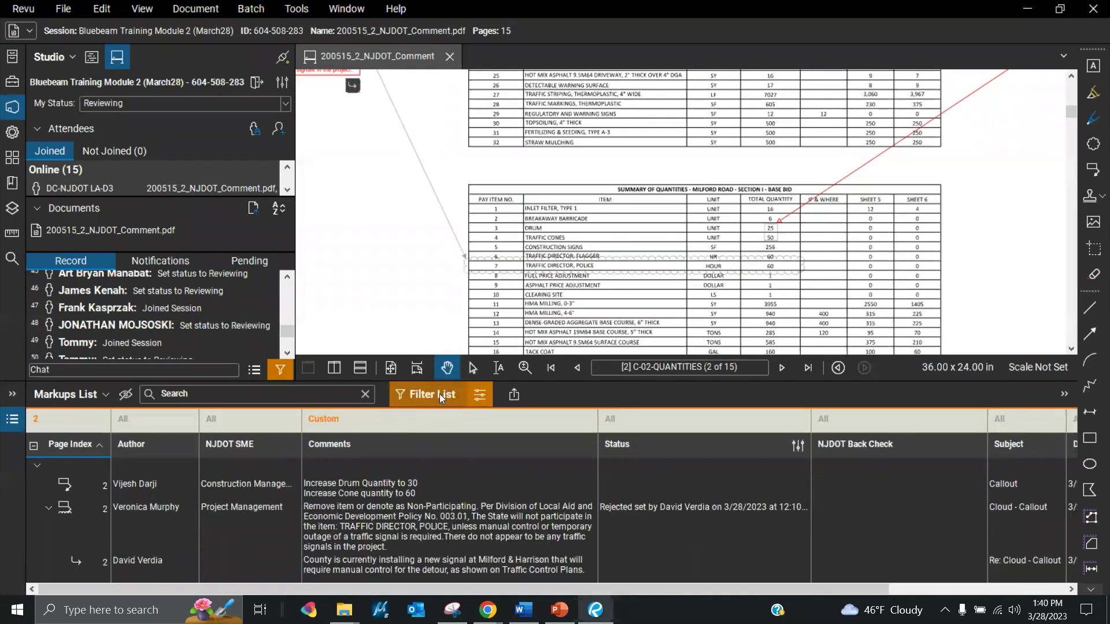
click(440, 395)
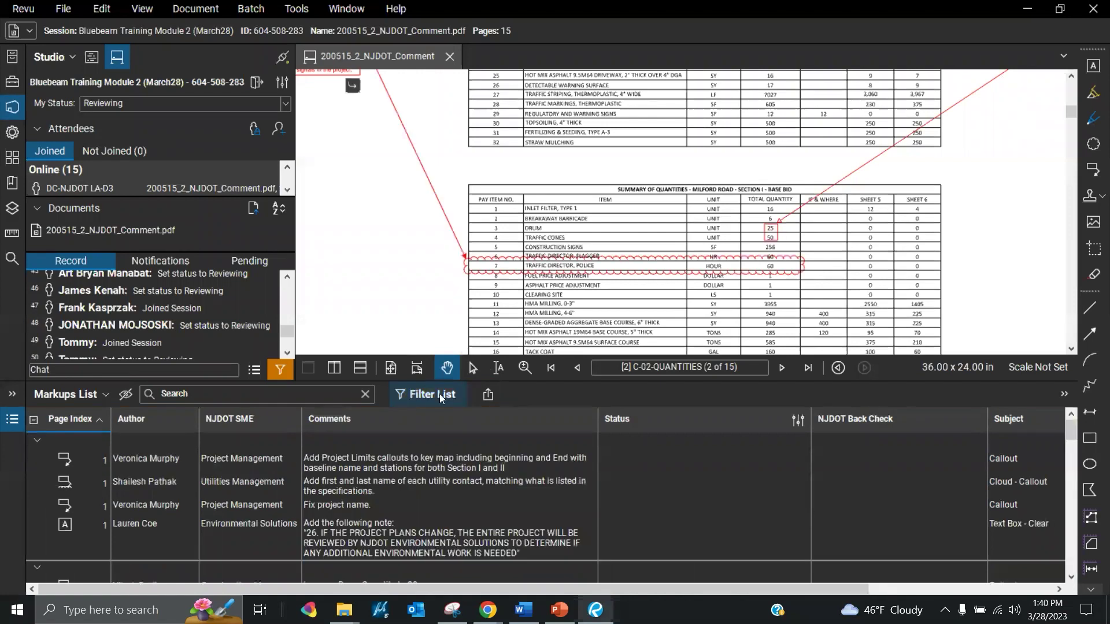
click(440, 395)
click(439, 393)
click(439, 394)
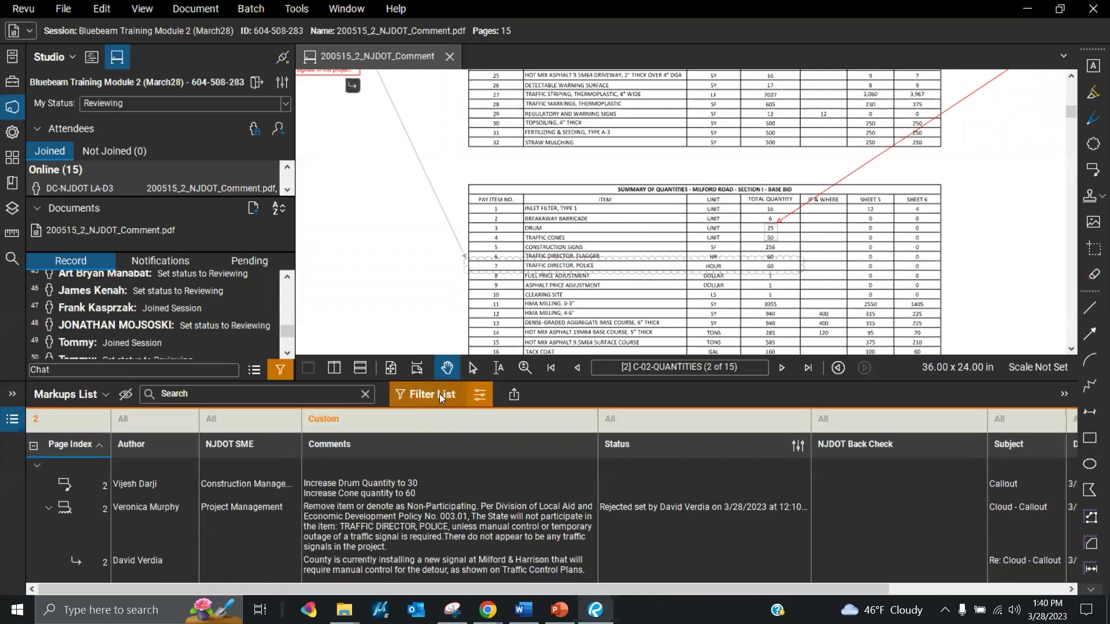
click(58, 422)
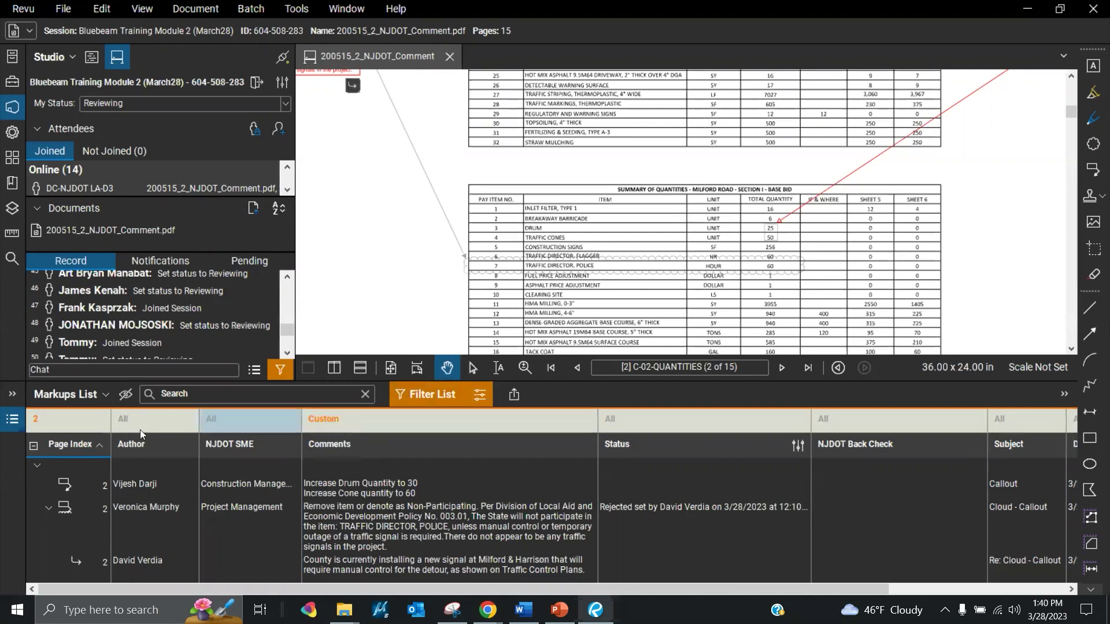
- Clear the custom Comments filter and the Page Index filter so all pages' markups are listed
click(384, 423)
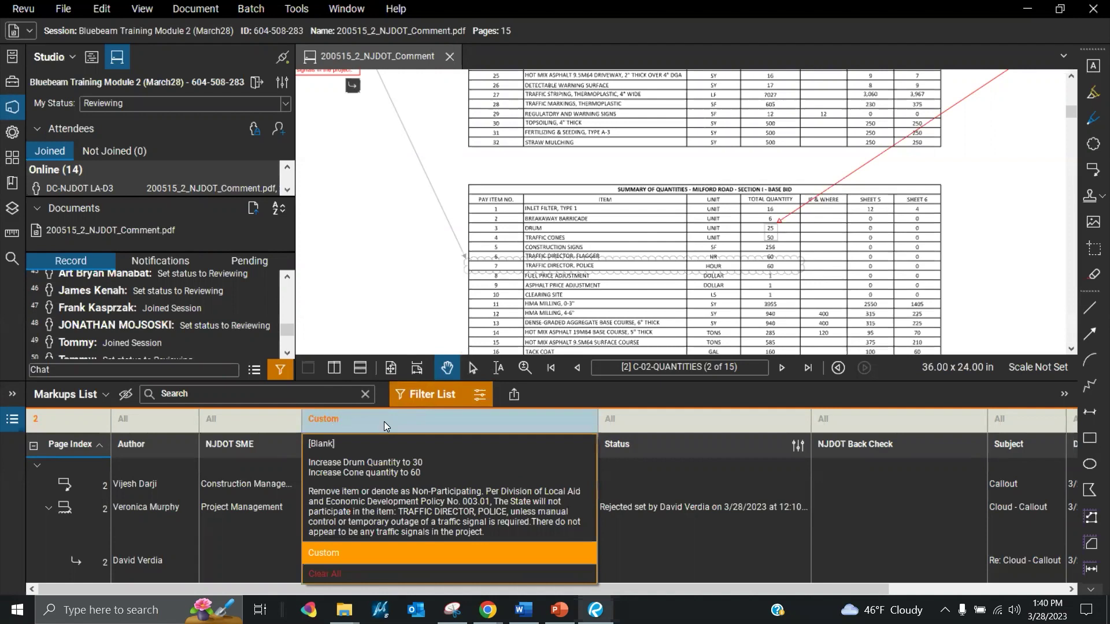
click(369, 573)
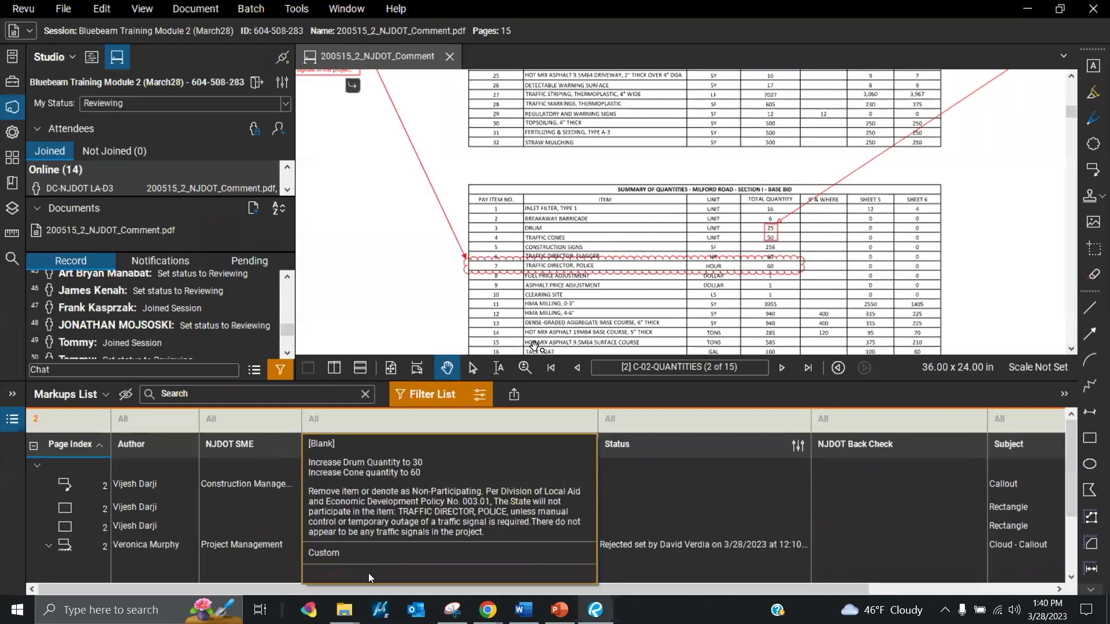
click(80, 426)
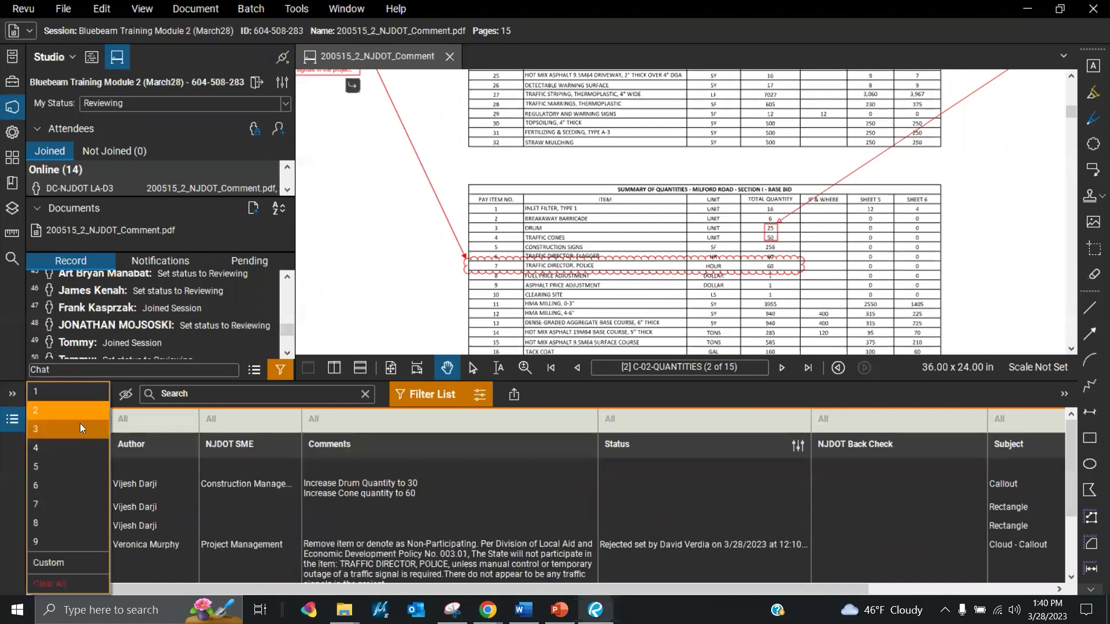
click(76, 587)
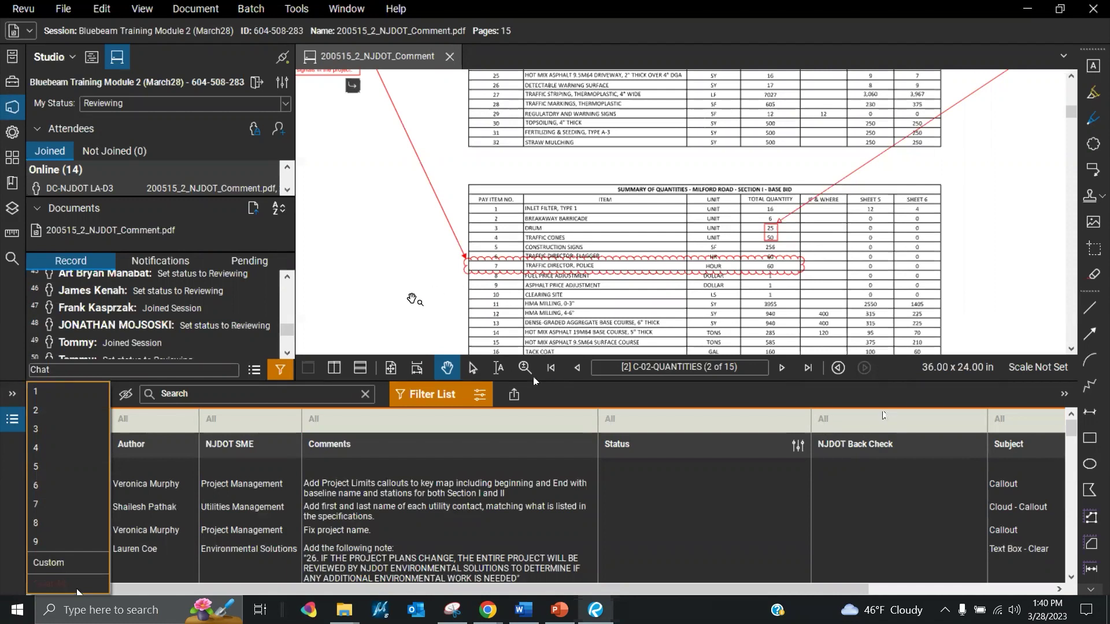
click(413, 299)
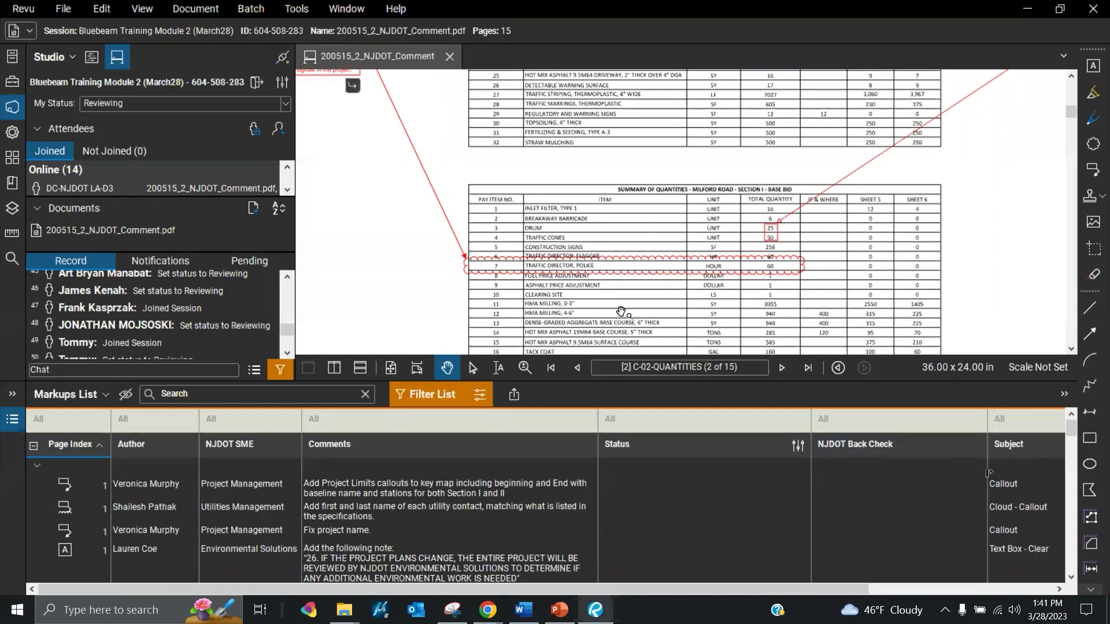
scroll(669, 306, down, 2)
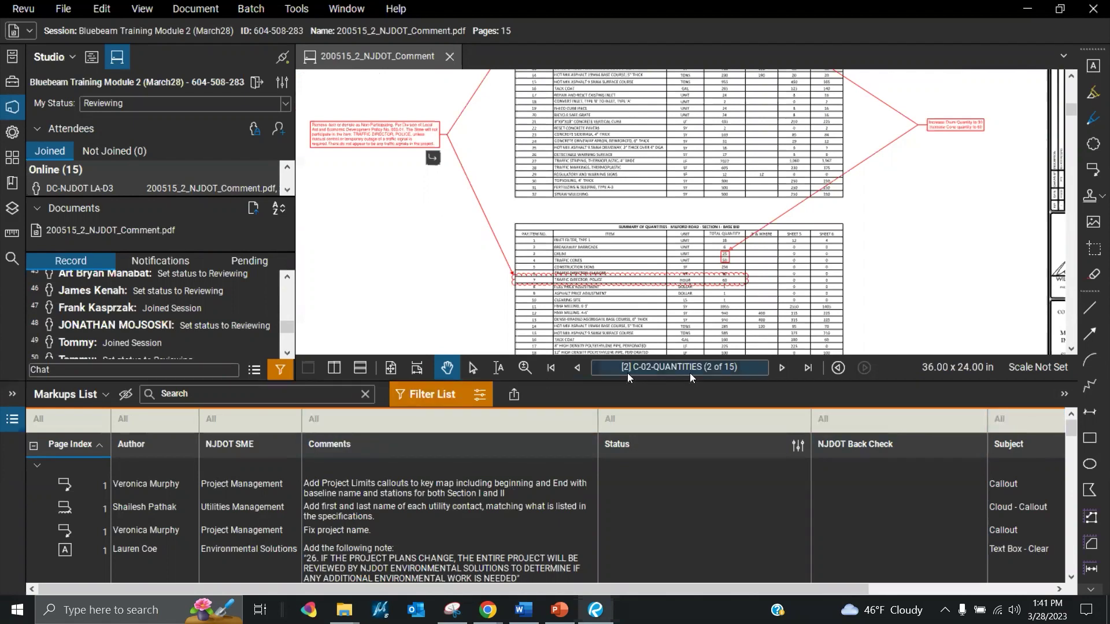
- Go to sheet C-03-LAYOUT and zoom onto the crosswalk callout
click(782, 367)
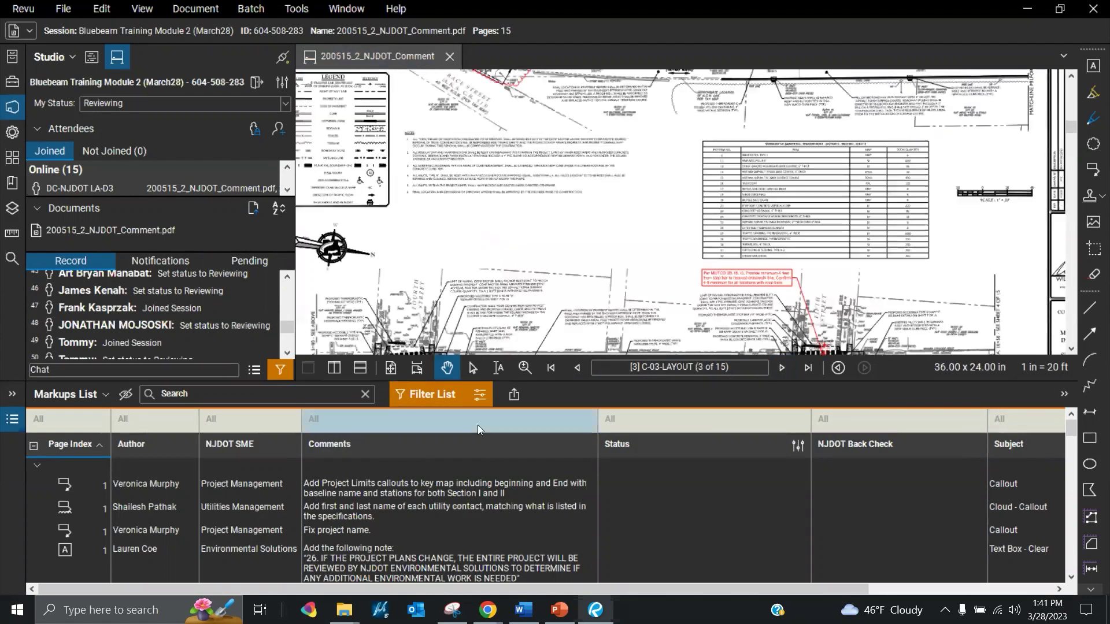
scroll(786, 338, down, 2)
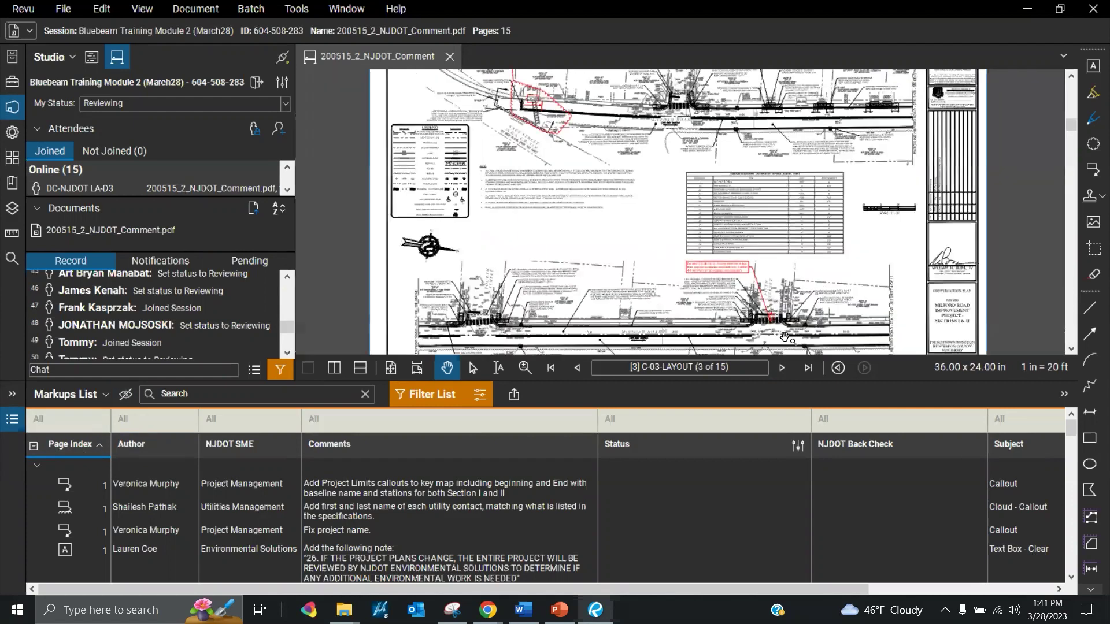
scroll(785, 337, up, 3)
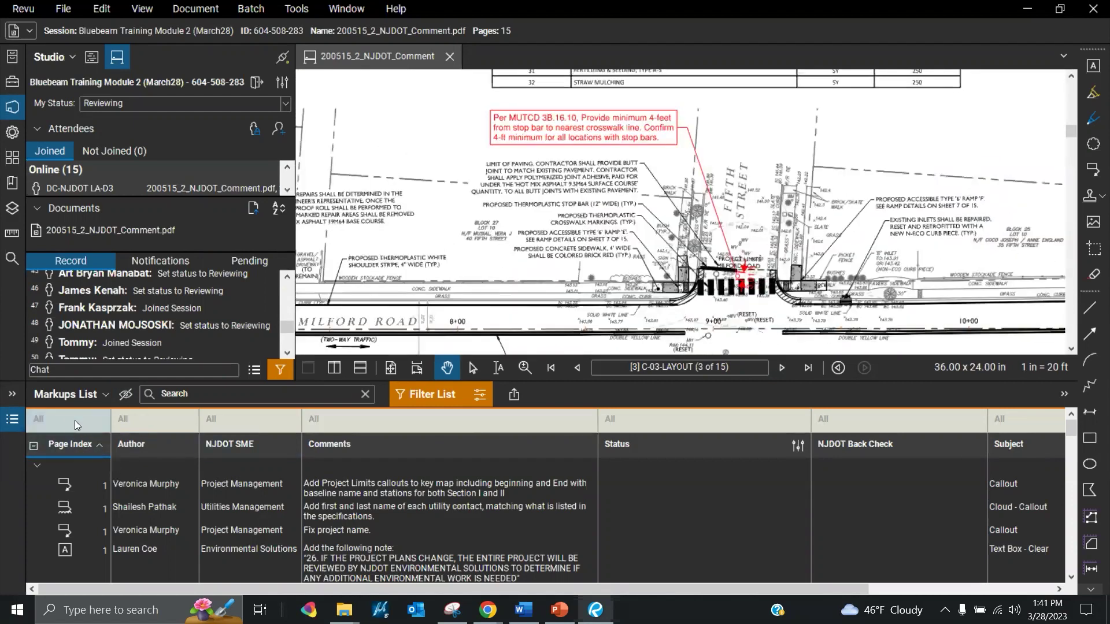
- Filter the Markups List to Page Index 3
click(75, 421)
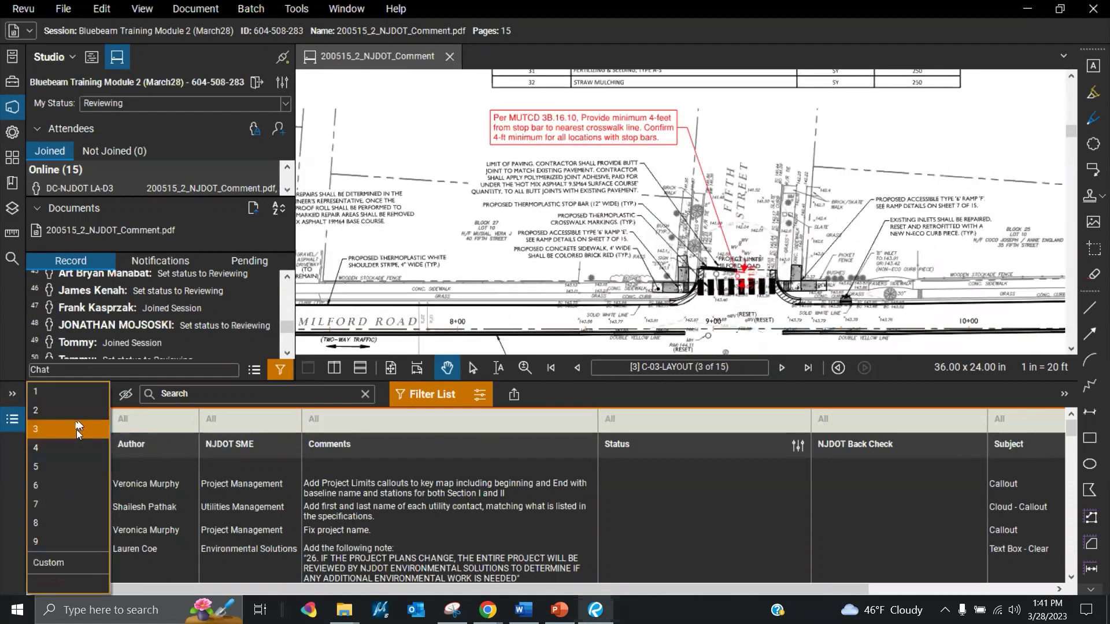
click(76, 429)
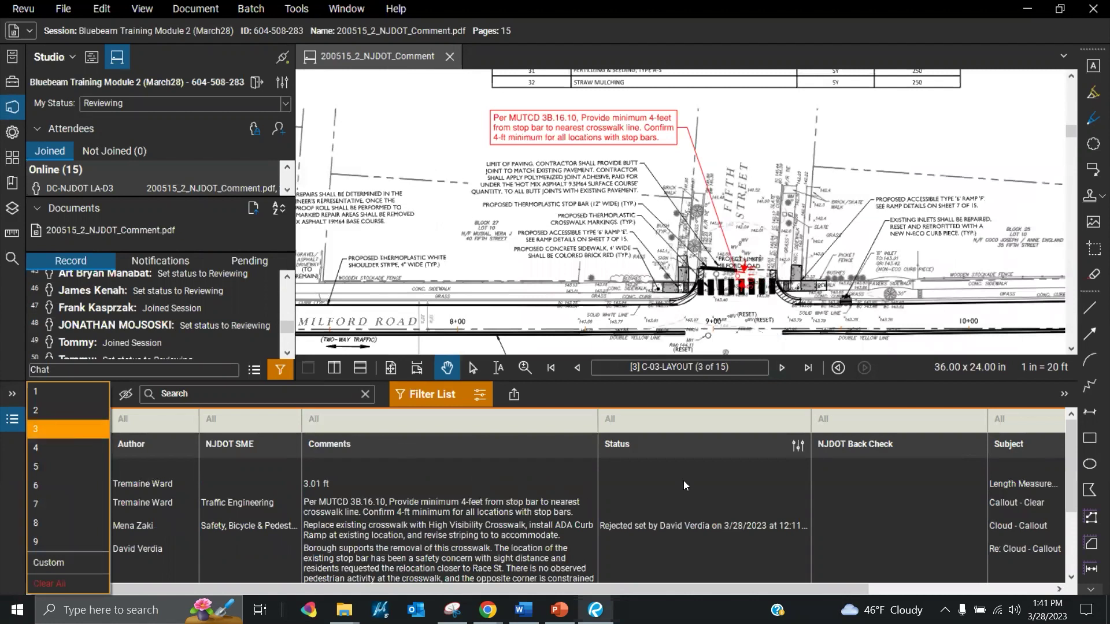
click(700, 426)
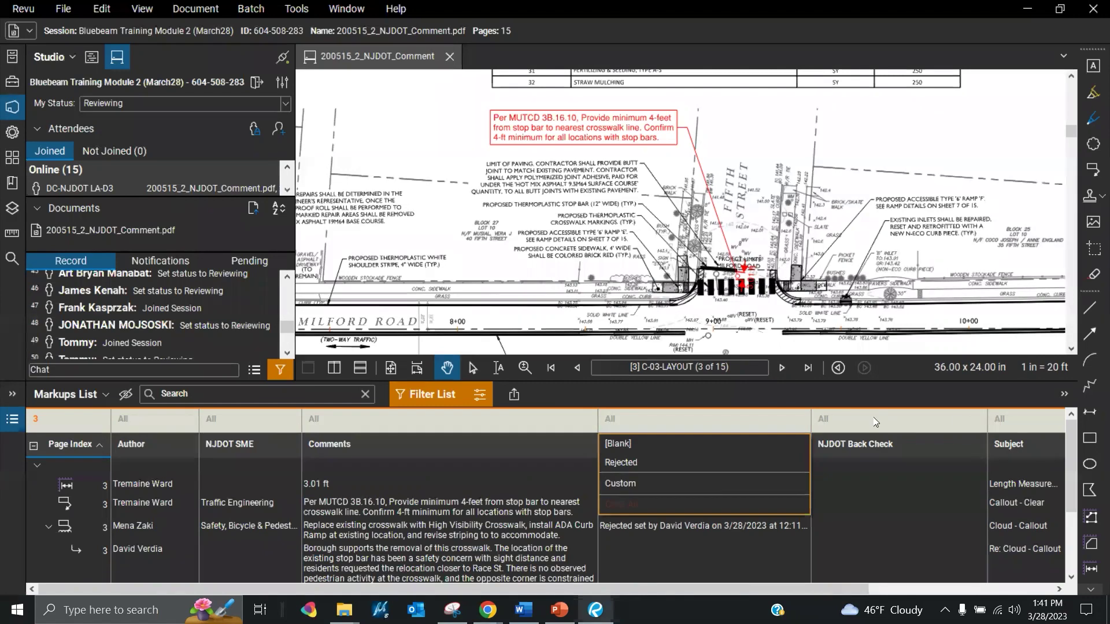
click(404, 418)
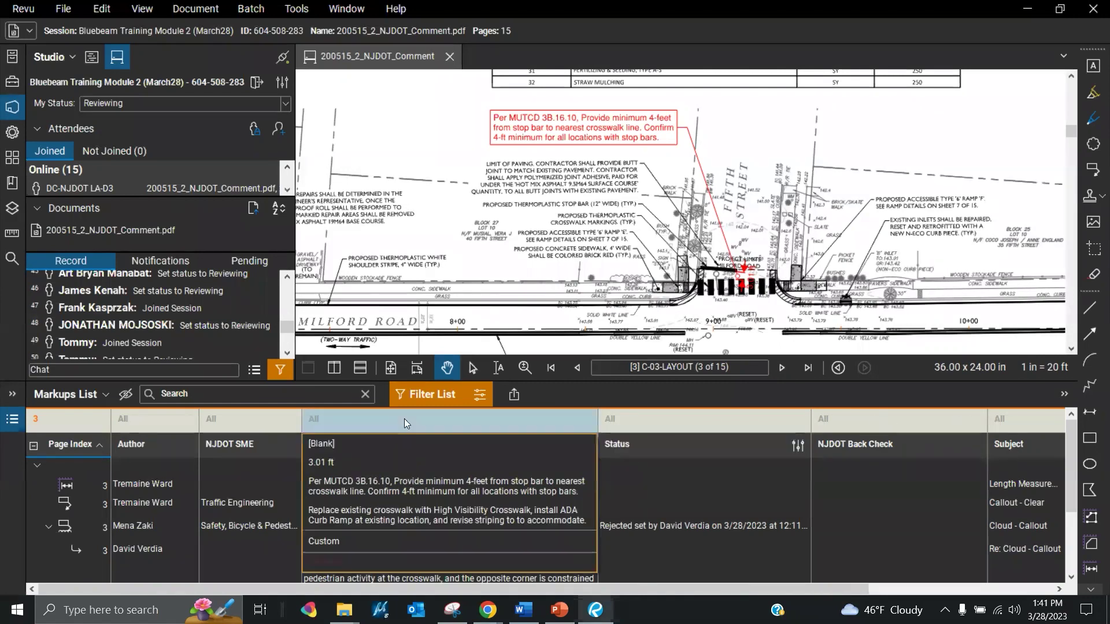
- Apply a custom 'does not equal' Comments filter and select the 3.01 ft length measurement
click(348, 541)
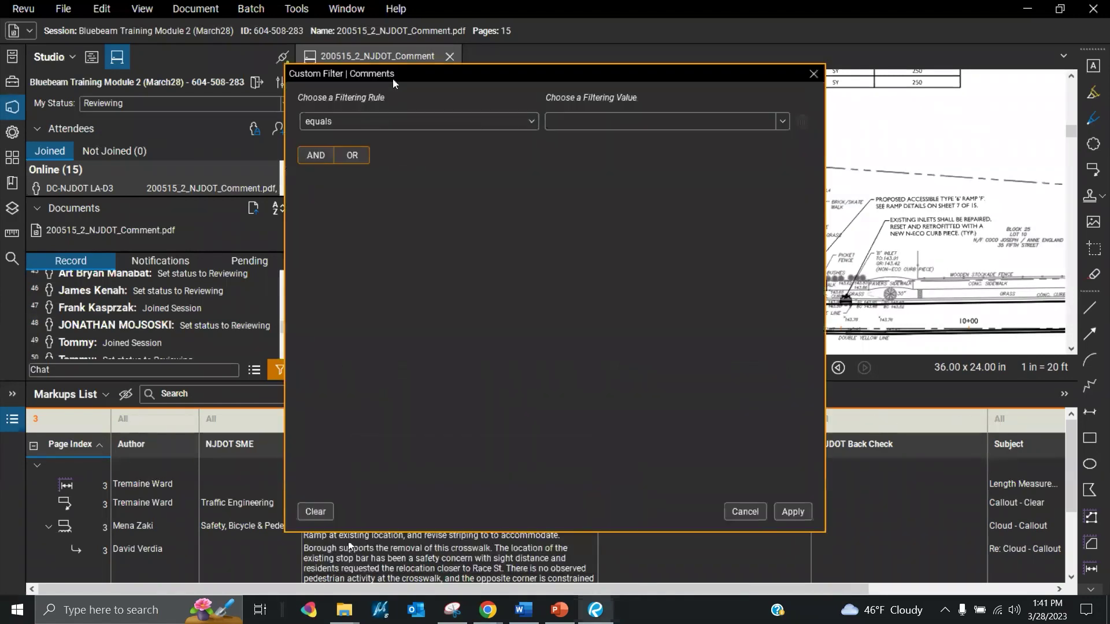
click(405, 120)
click(396, 156)
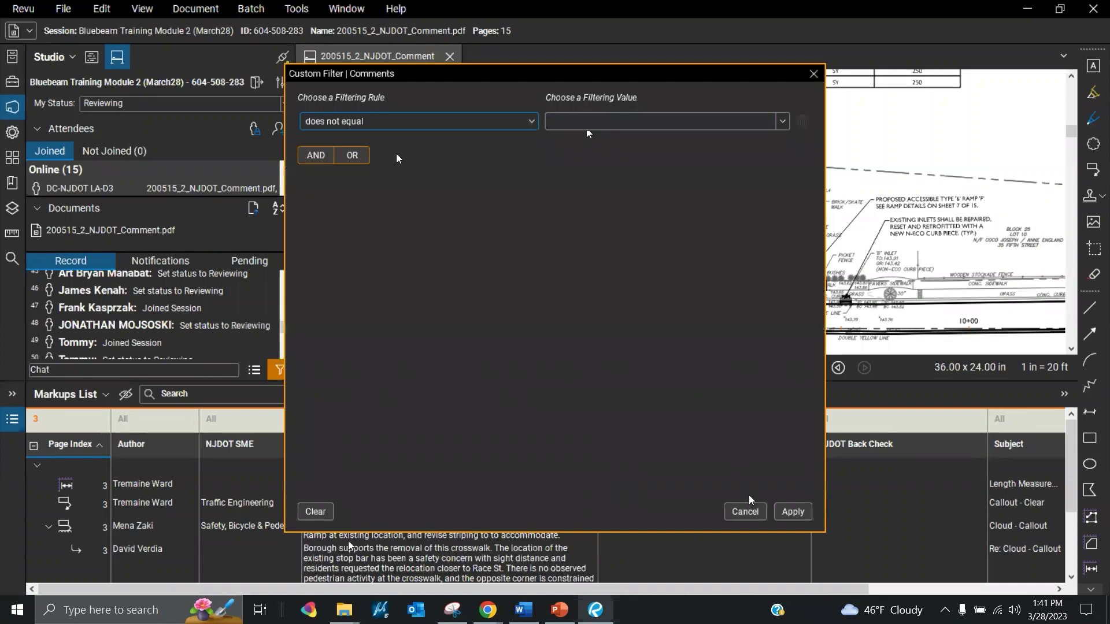
click(790, 516)
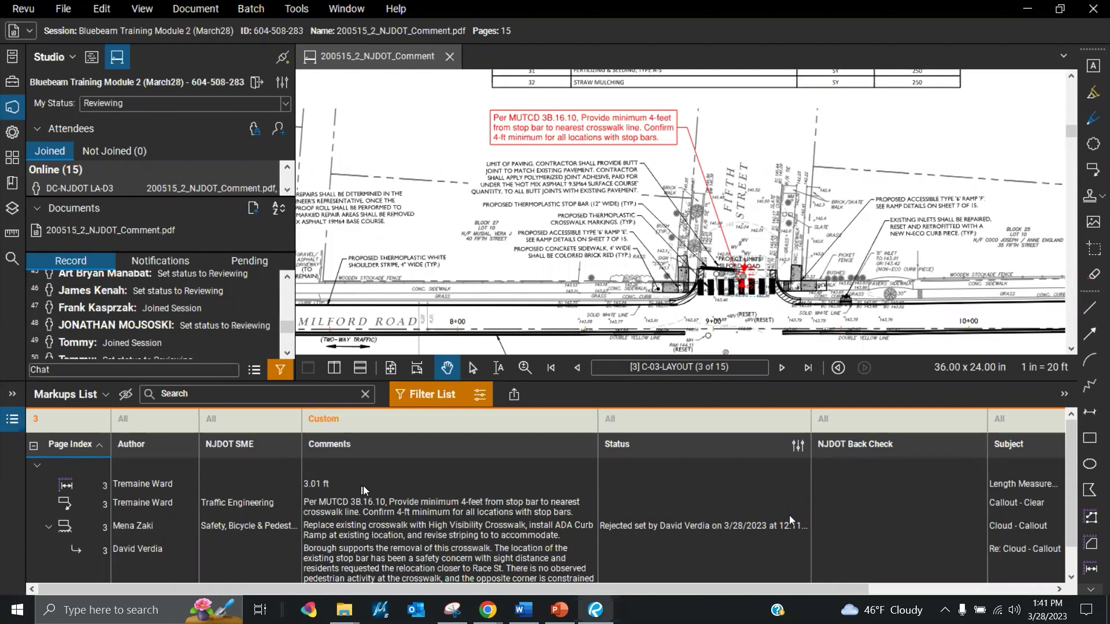
click(362, 487)
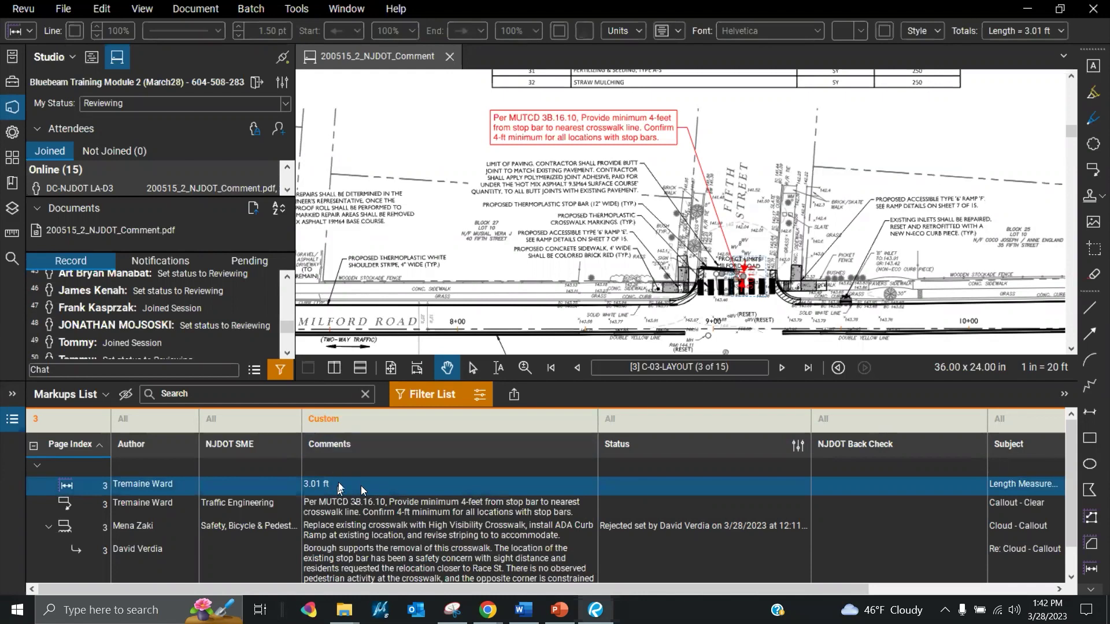
- Clear the Page Index filter so markups from all pages are included
click(1027, 424)
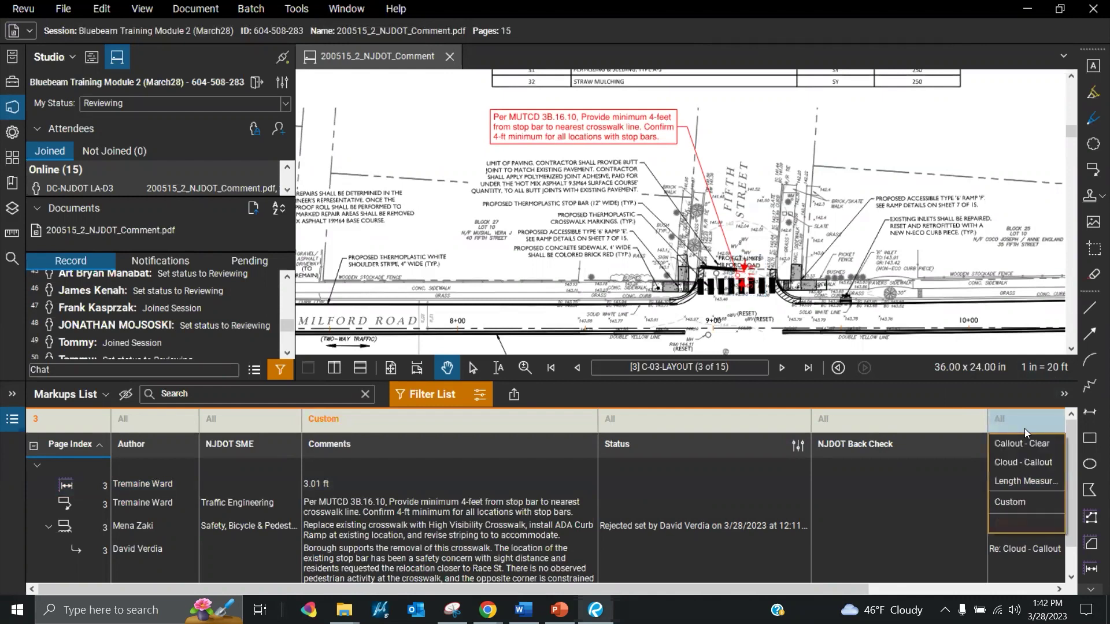
click(51, 421)
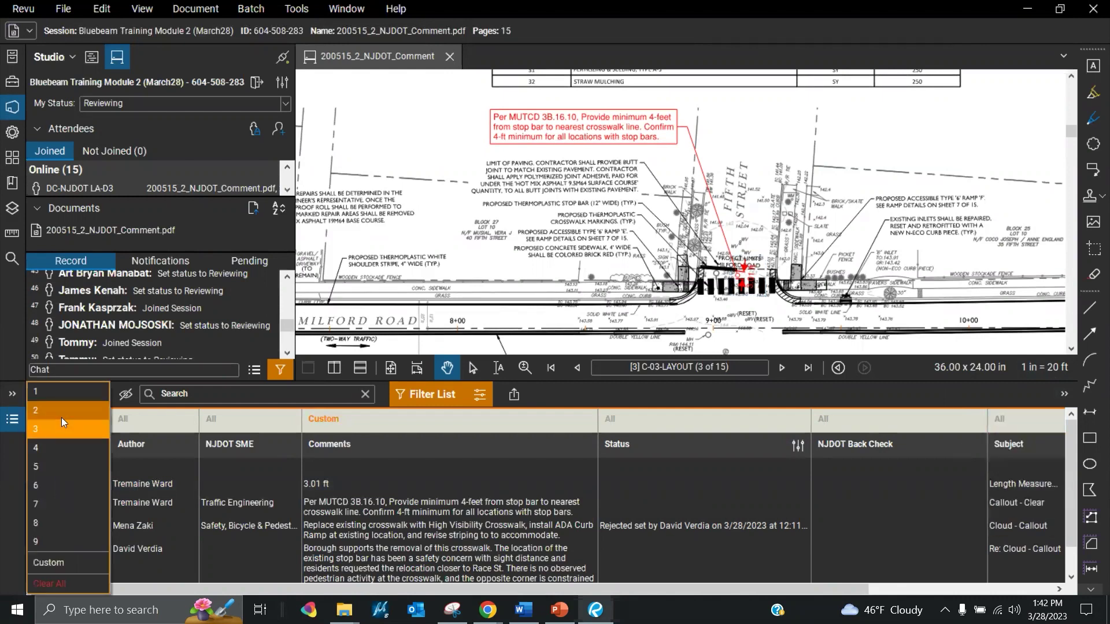
click(67, 582)
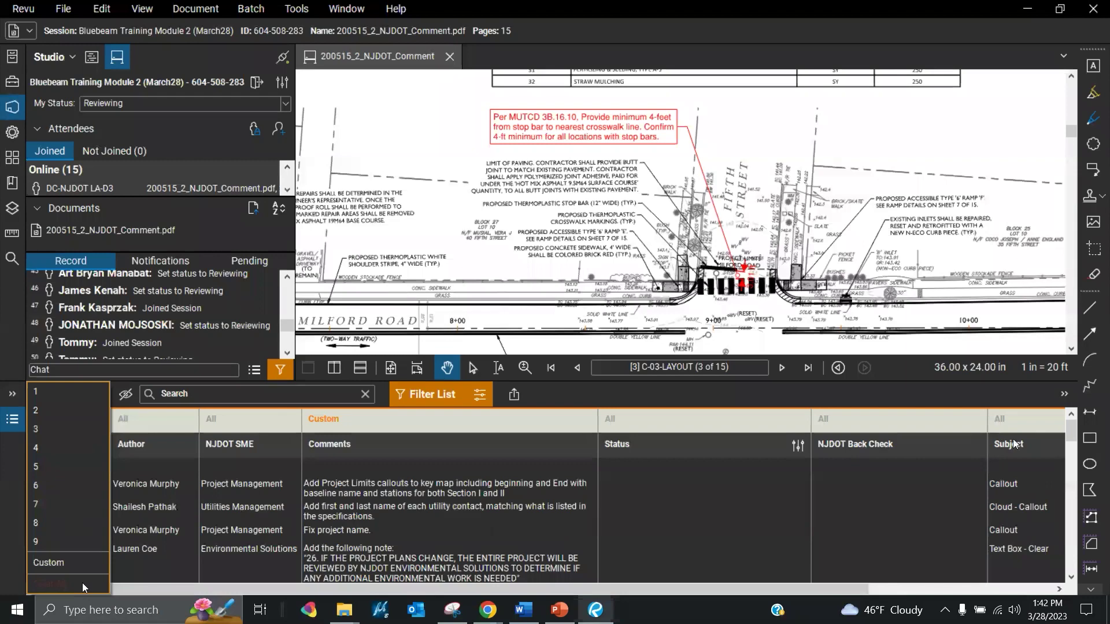
- Start a custom Subject filter with the rule contains 'Callout'
click(1019, 422)
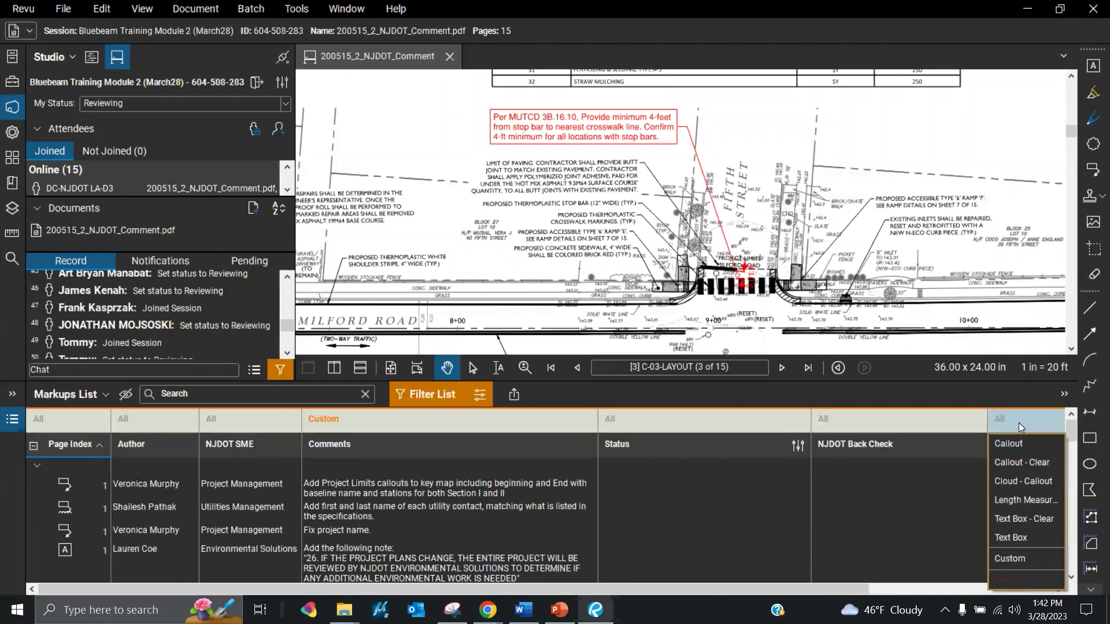
click(1033, 558)
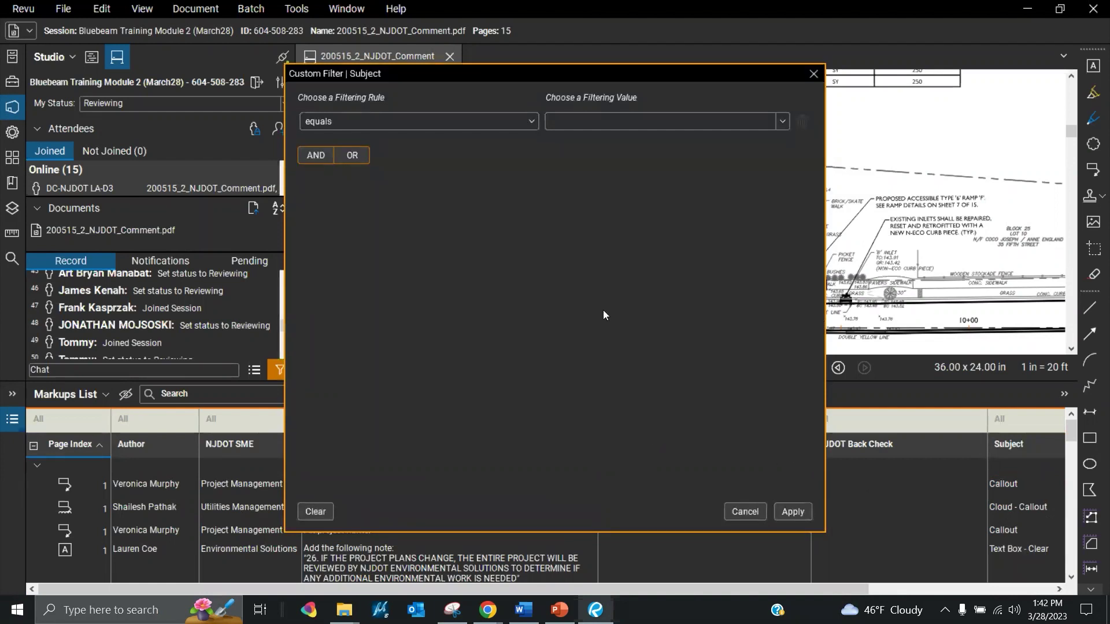
click(471, 130)
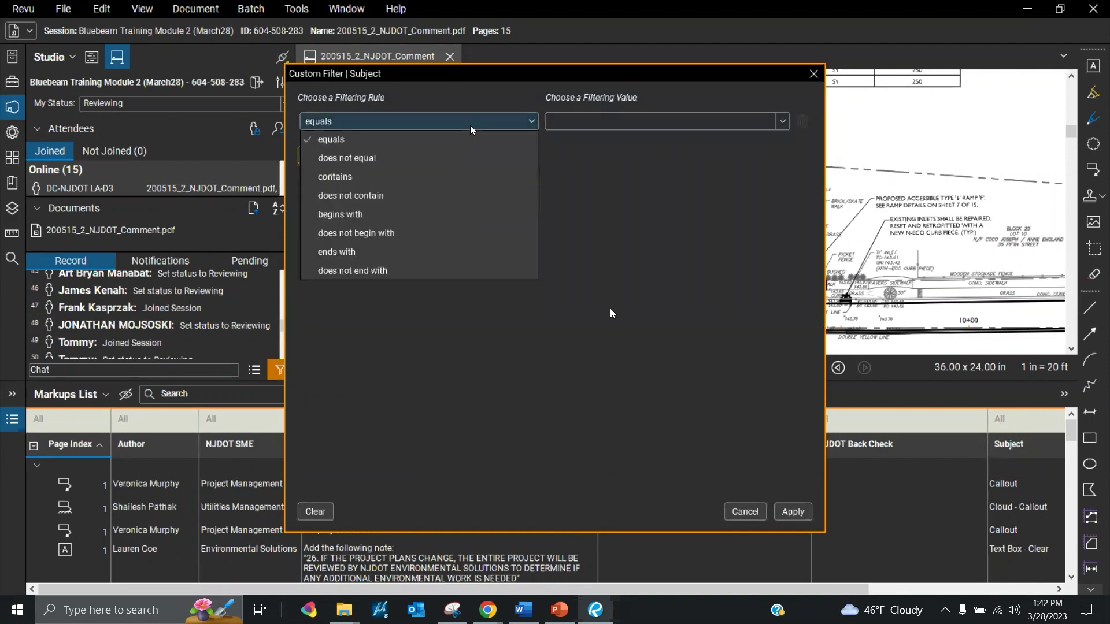
click(467, 178)
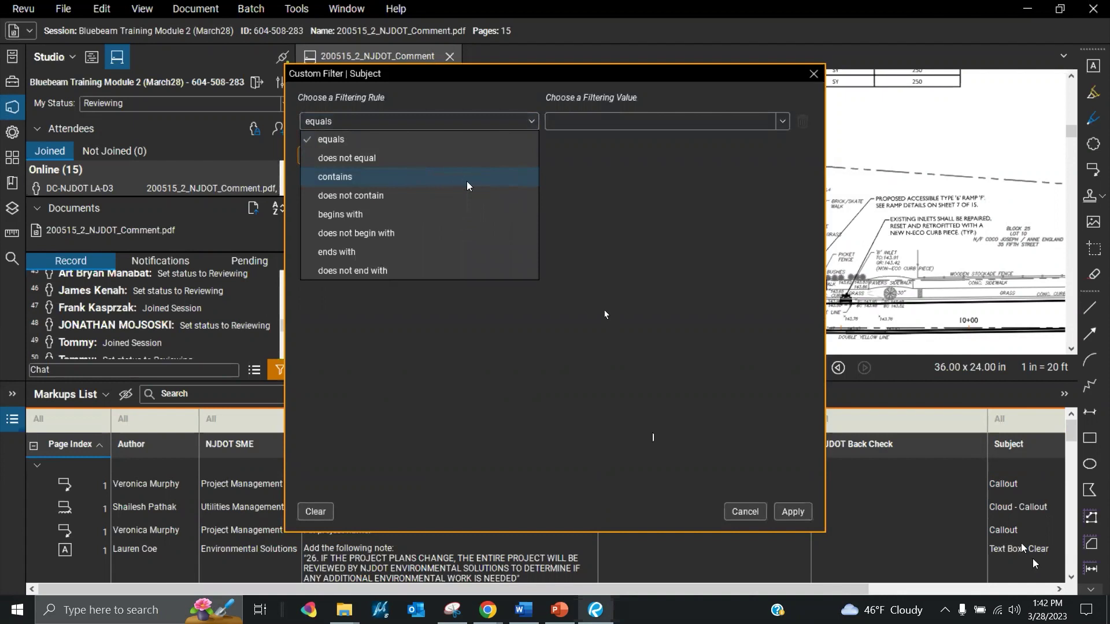
click(596, 120)
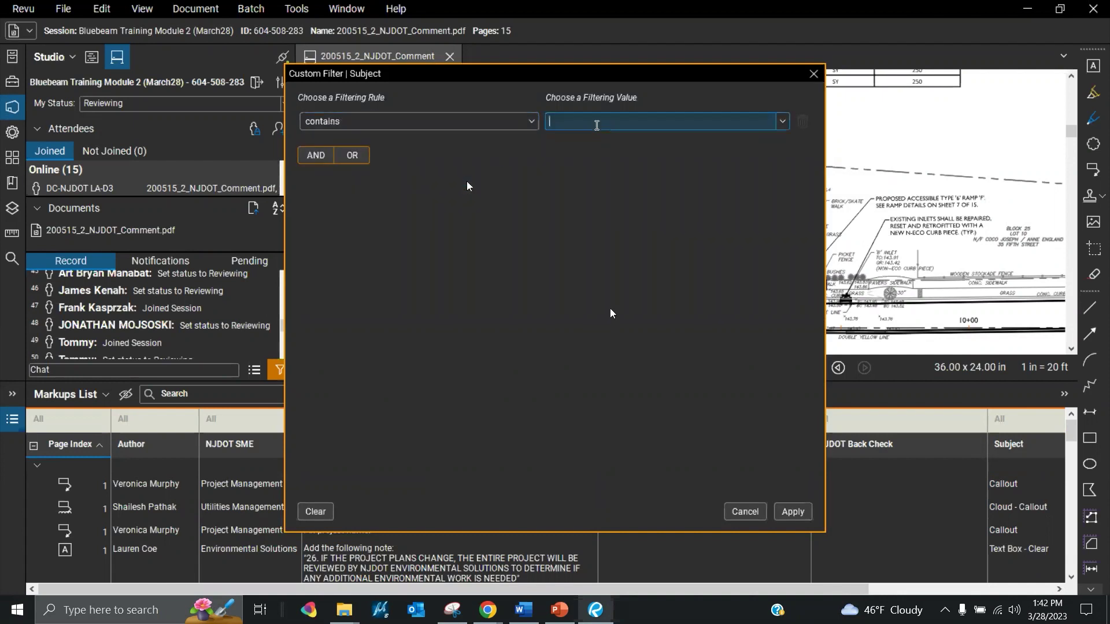
text(Callout)
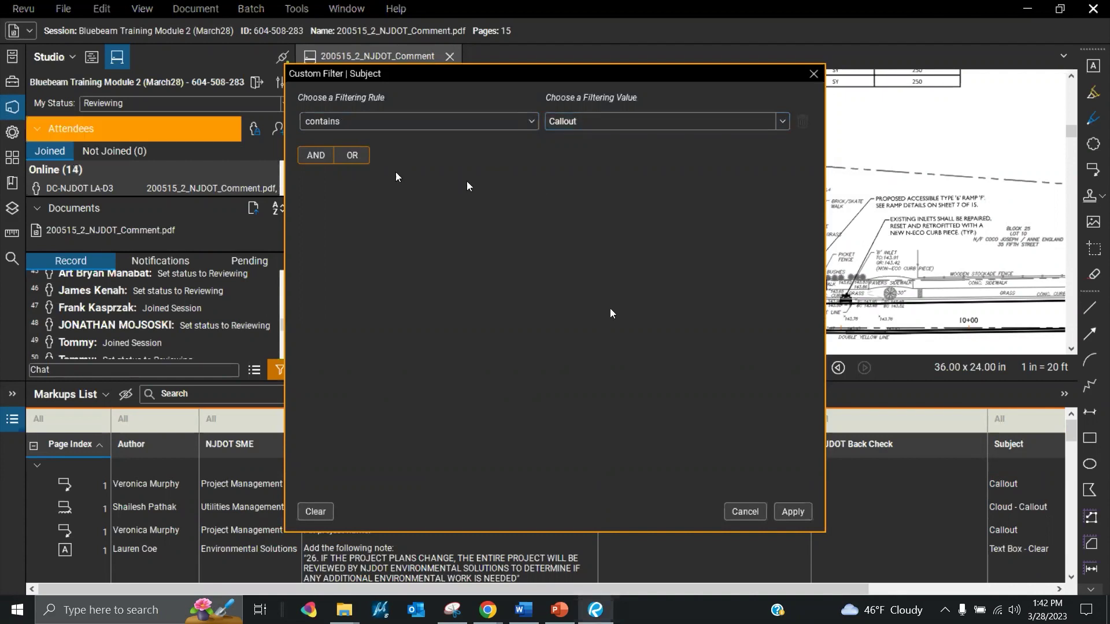
- Add an OR condition contains 'Text' and apply the Subject filter
click(354, 161)
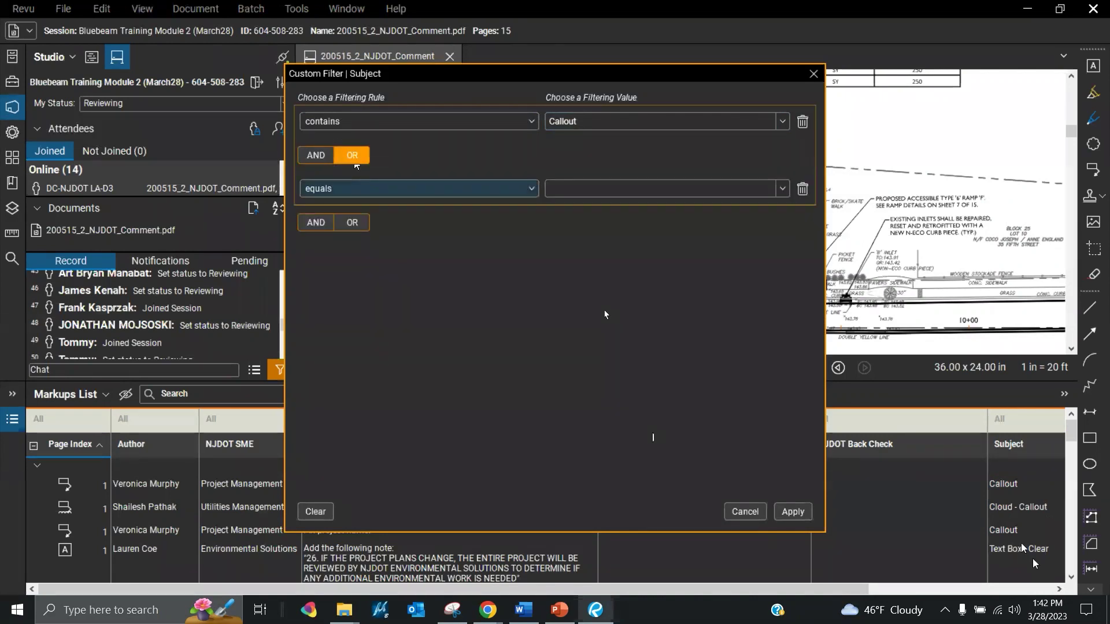
click(364, 188)
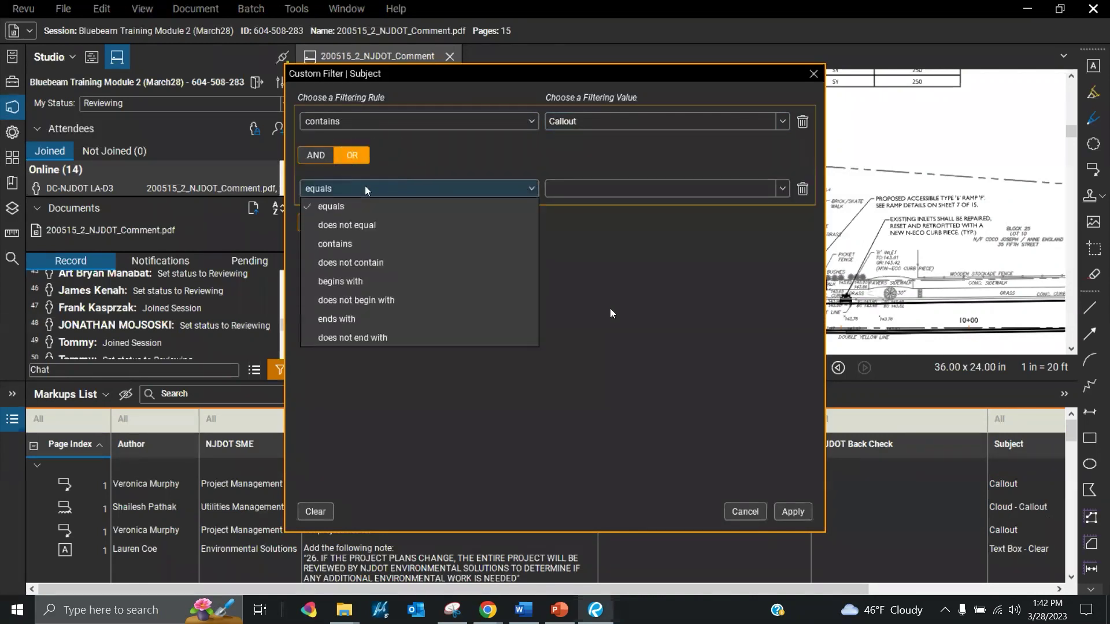
click(367, 242)
click(569, 187)
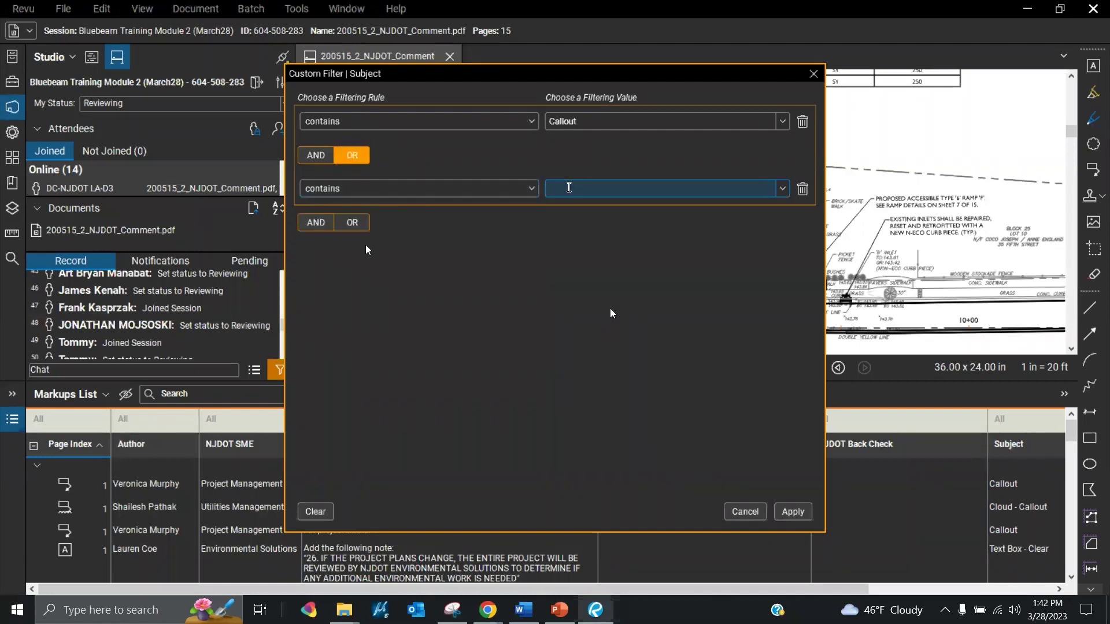
text(Text)
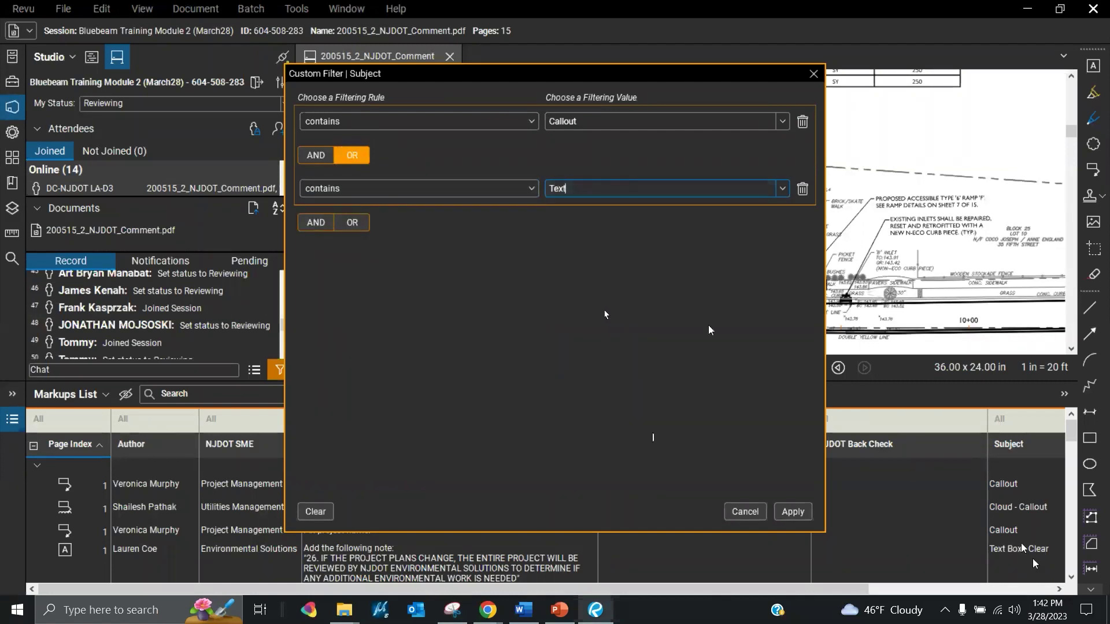
click(793, 511)
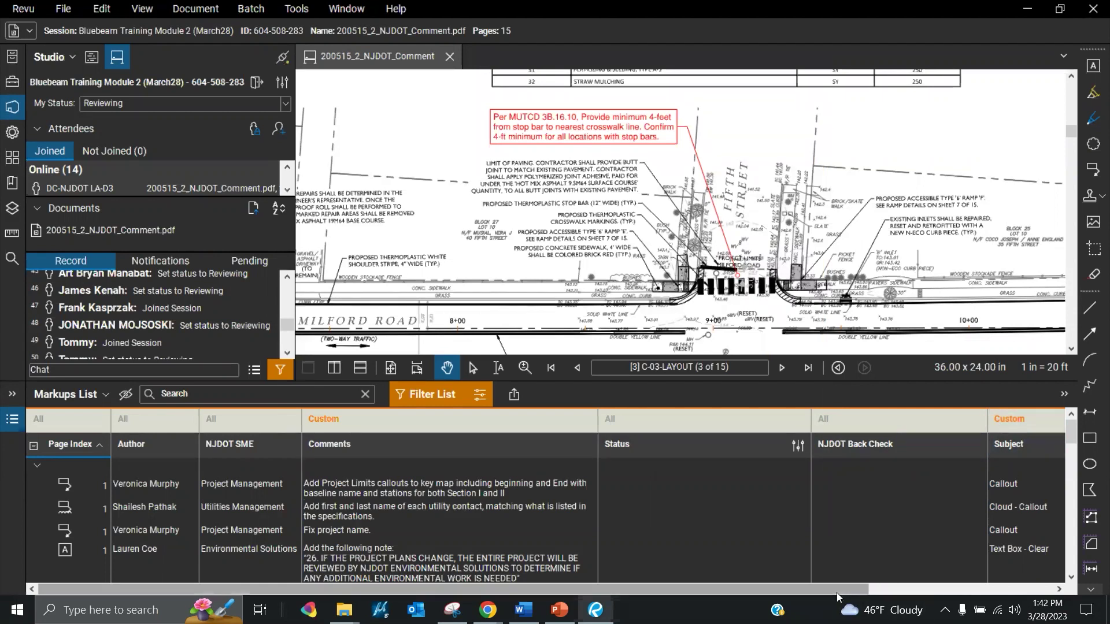
drag(838, 592, 891, 587)
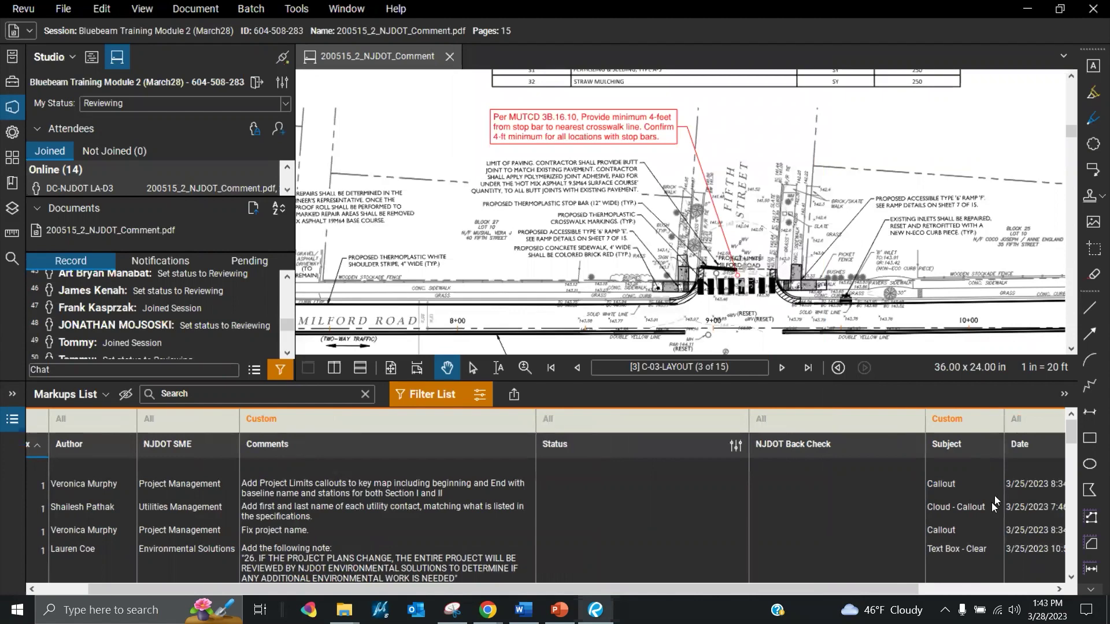
- Toggle Filter List off, on and off again to hide the column filter row
scroll(968, 498, down, 3)
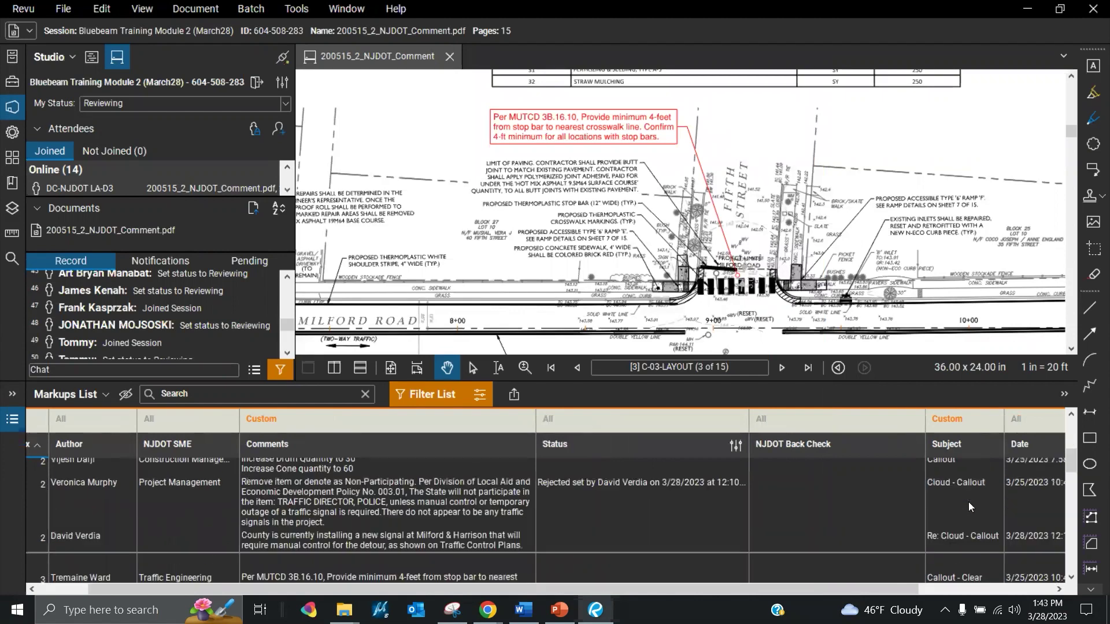
scroll(1070, 453, up, 2)
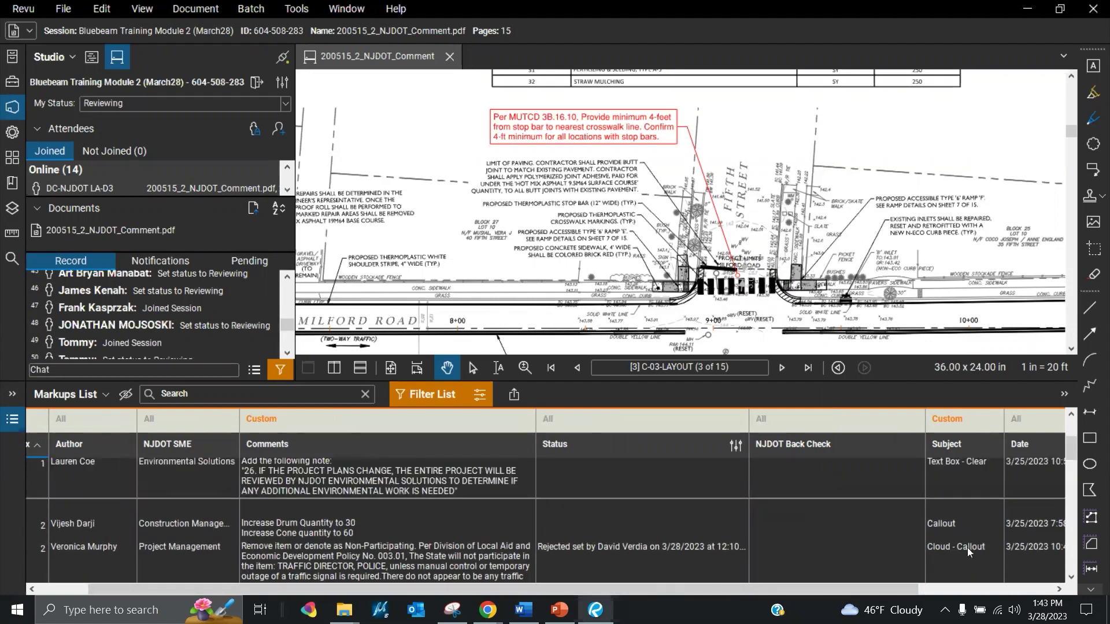
scroll(1069, 447, up, 3)
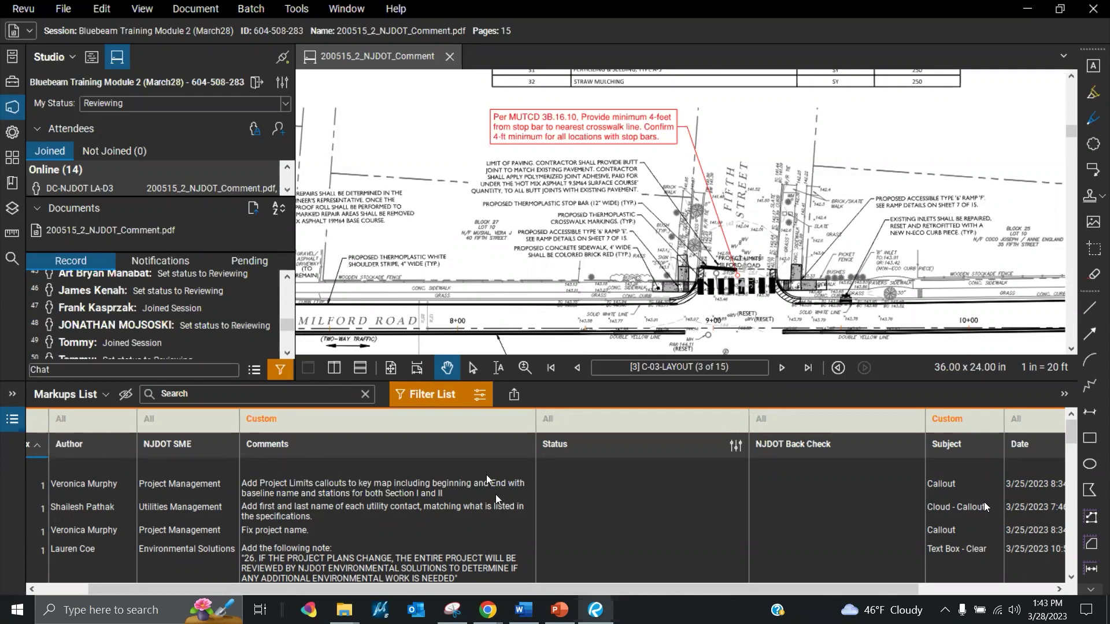
click(438, 395)
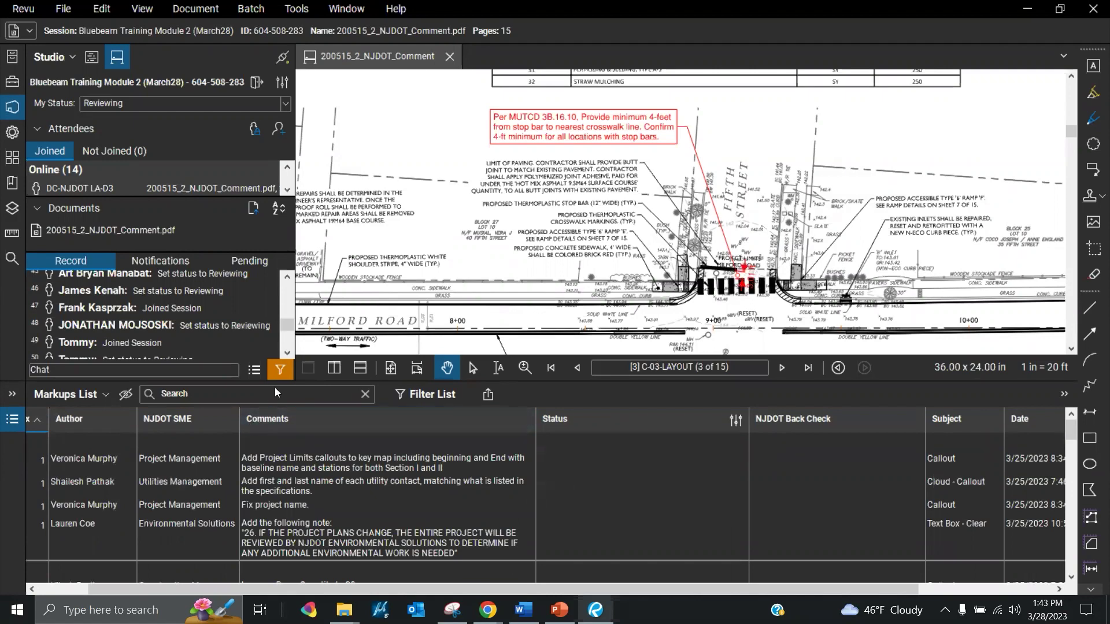
click(421, 396)
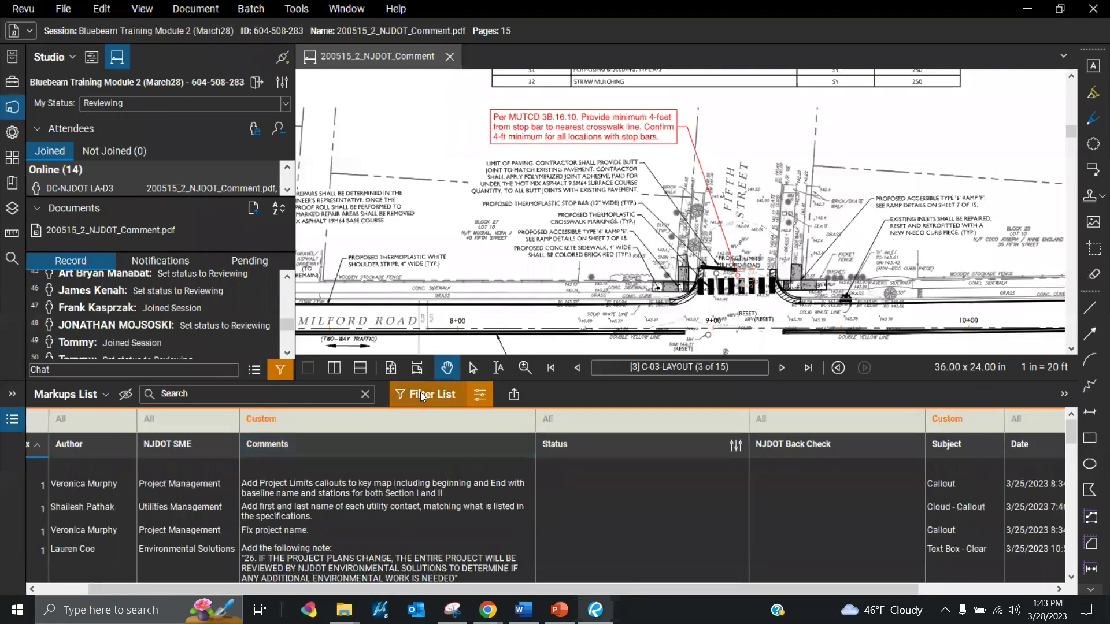
click(421, 395)
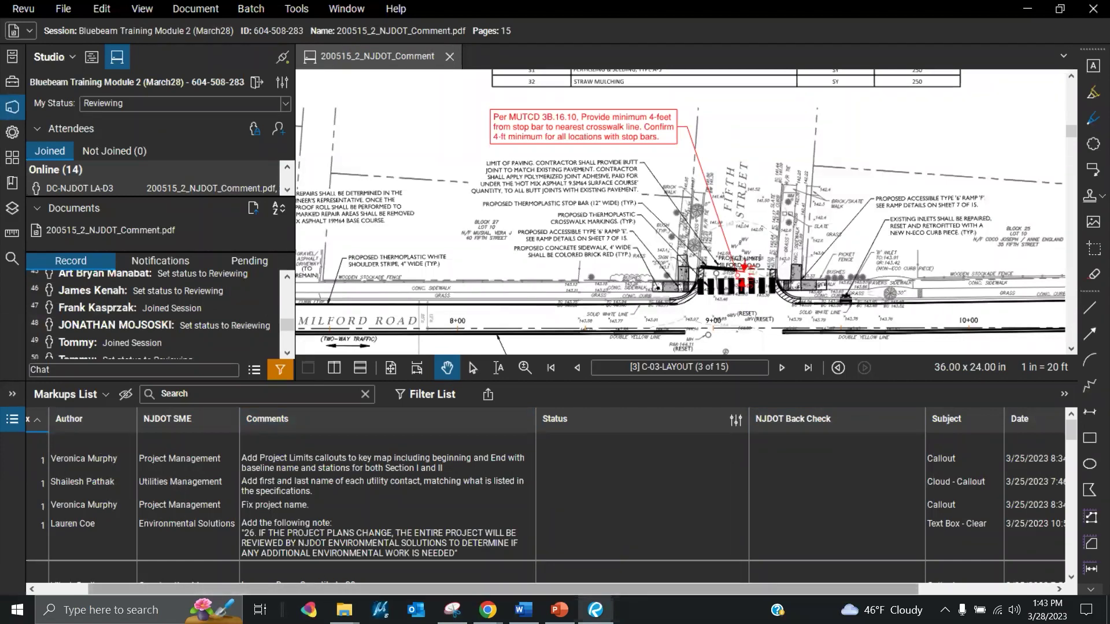
drag(317, 589, 267, 591)
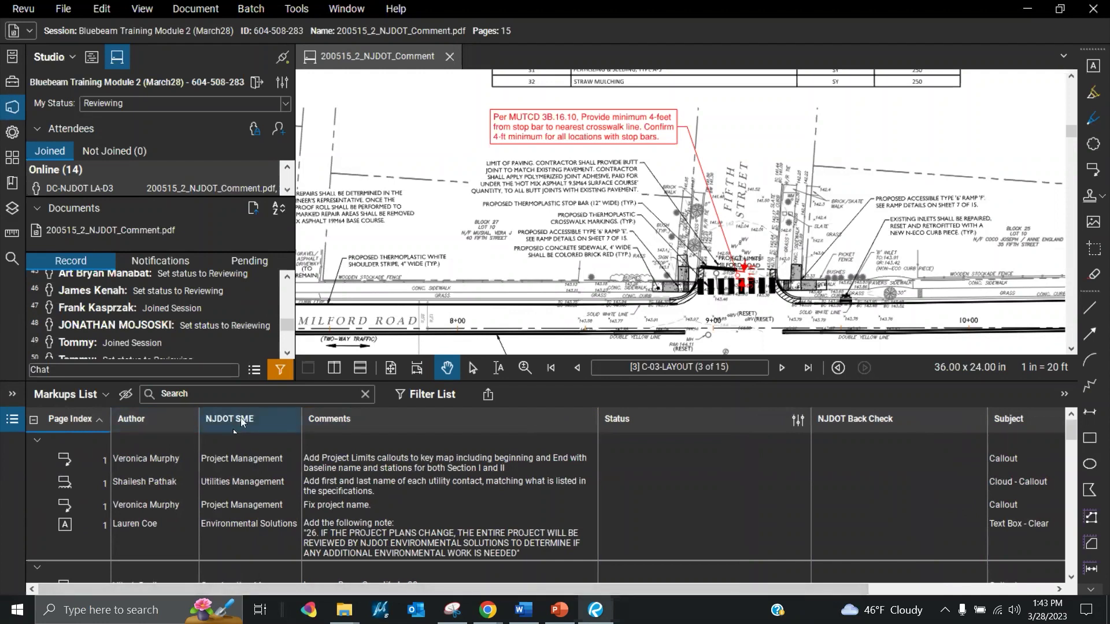
- Re-enable Filter List and clear the Subject column filter to show all subjects
click(399, 398)
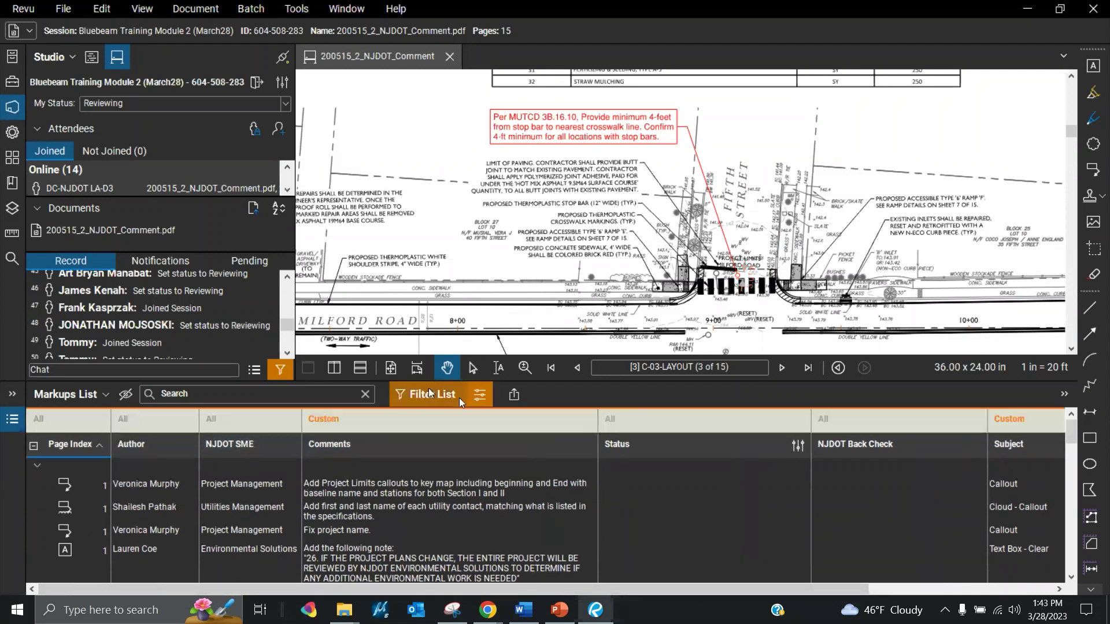
click(1052, 416)
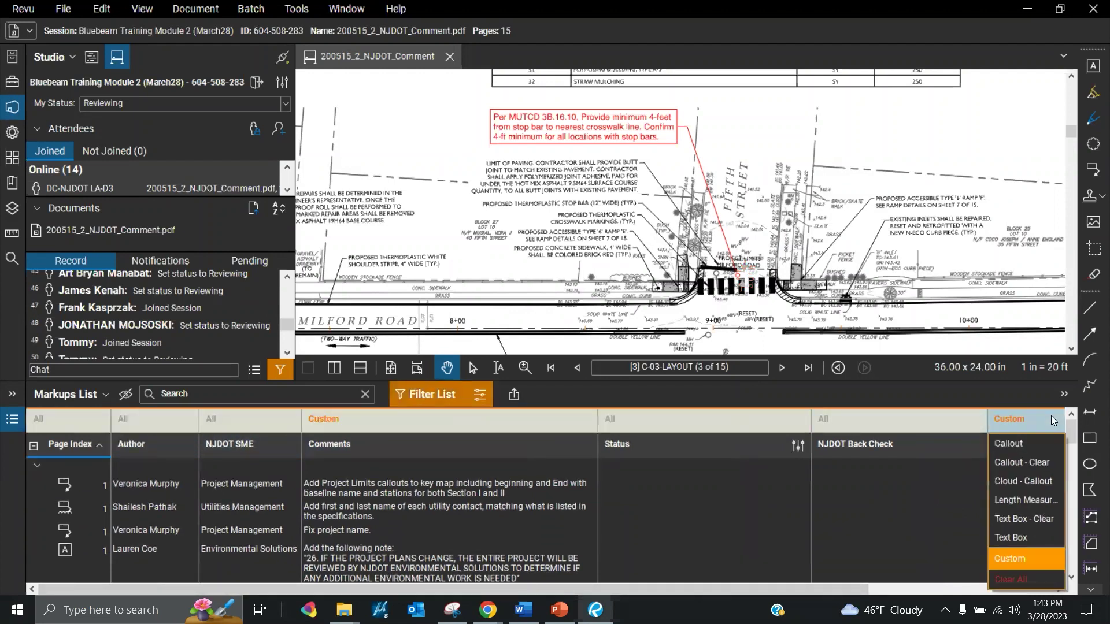
click(1027, 577)
- Filter to one Environmental Solutions author and go to their page 1 cover sheet note
click(169, 419)
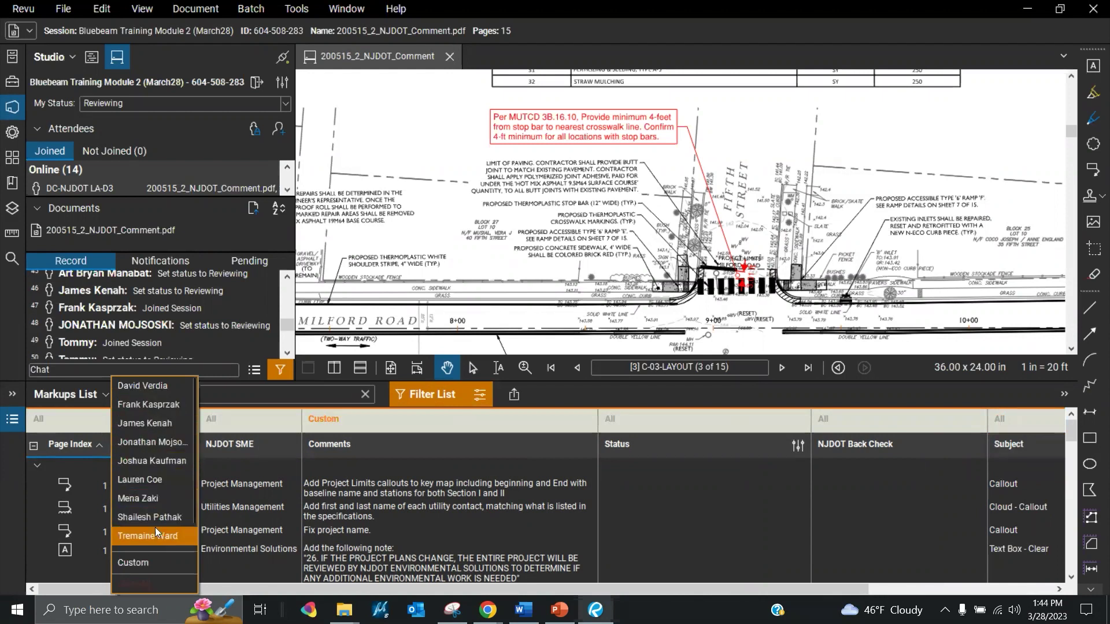
click(157, 481)
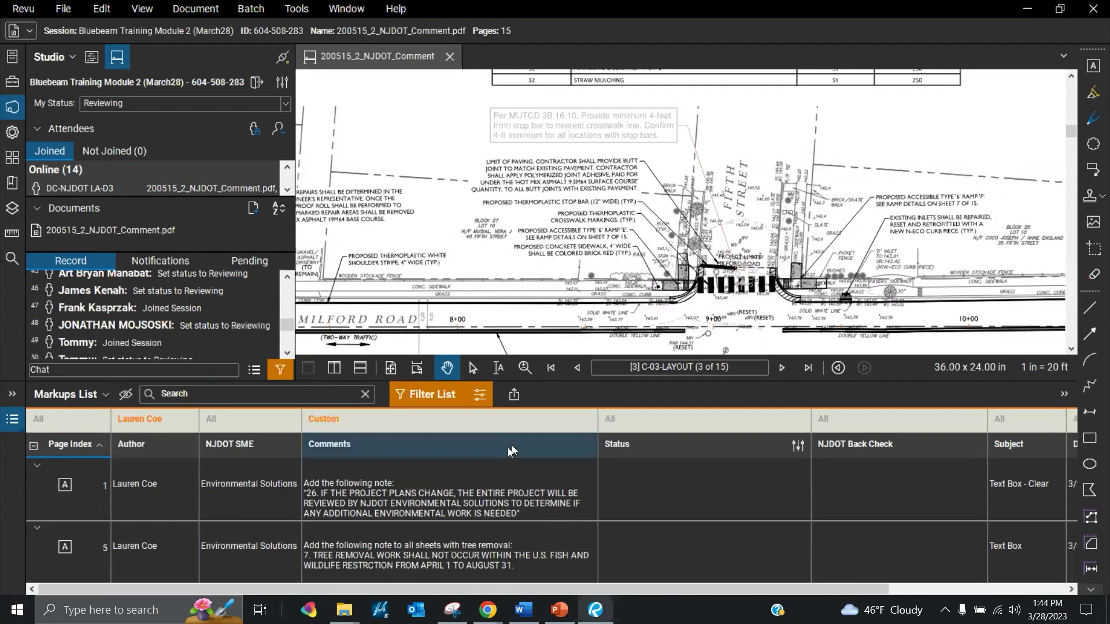
click(419, 498)
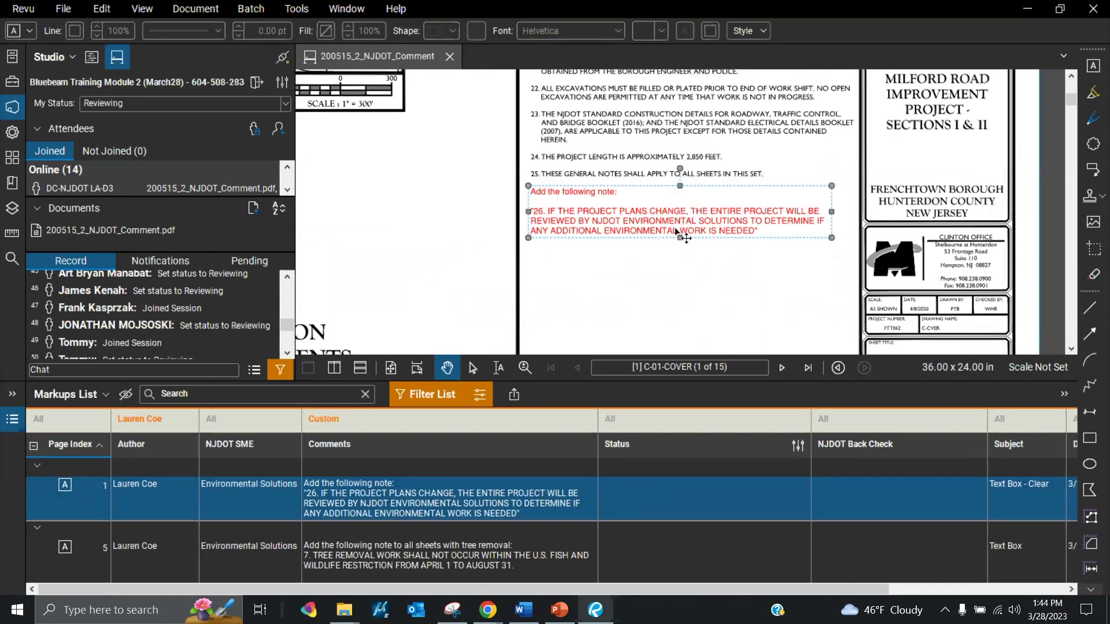
- Replace the author filter with an NJDOT SME filter on Safety, Bicycle & Ped, and enlarge the attendees list
click(158, 422)
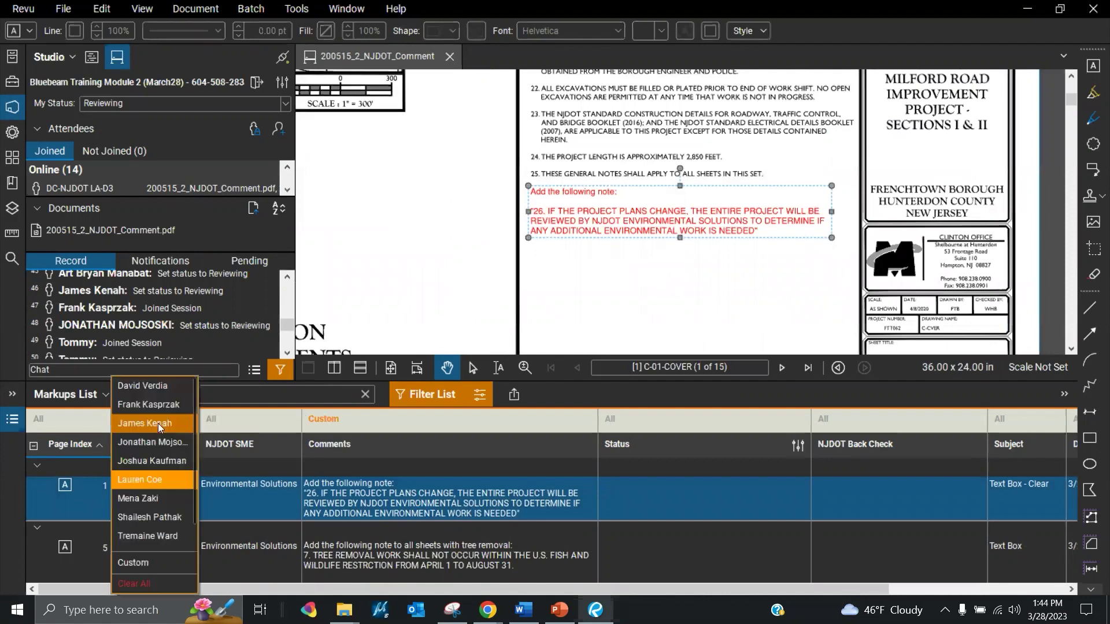
click(171, 583)
click(266, 423)
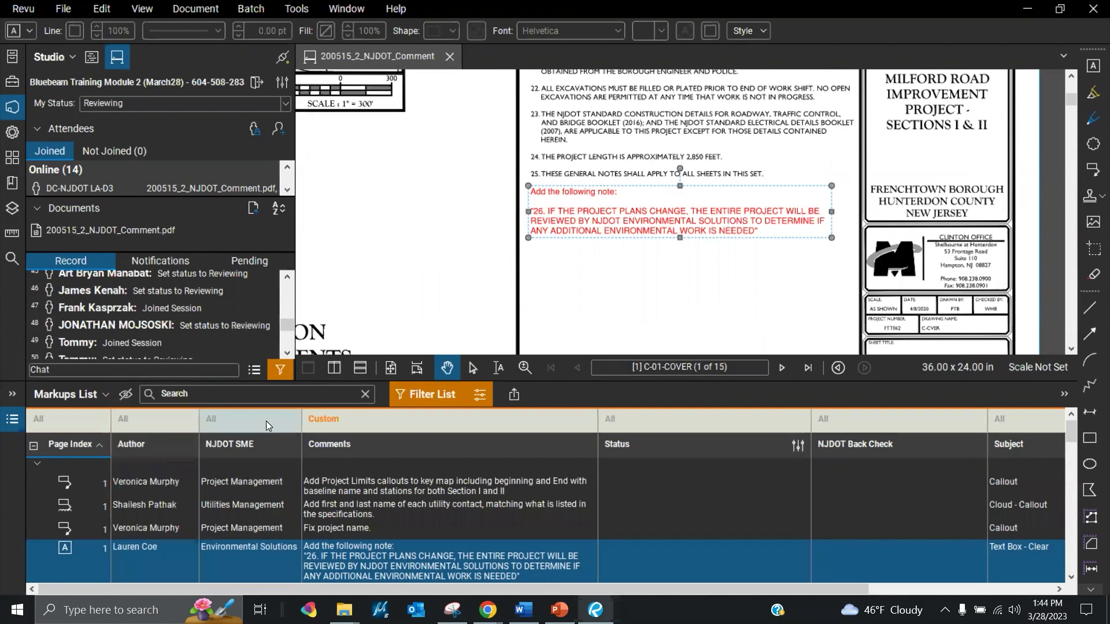
click(266, 421)
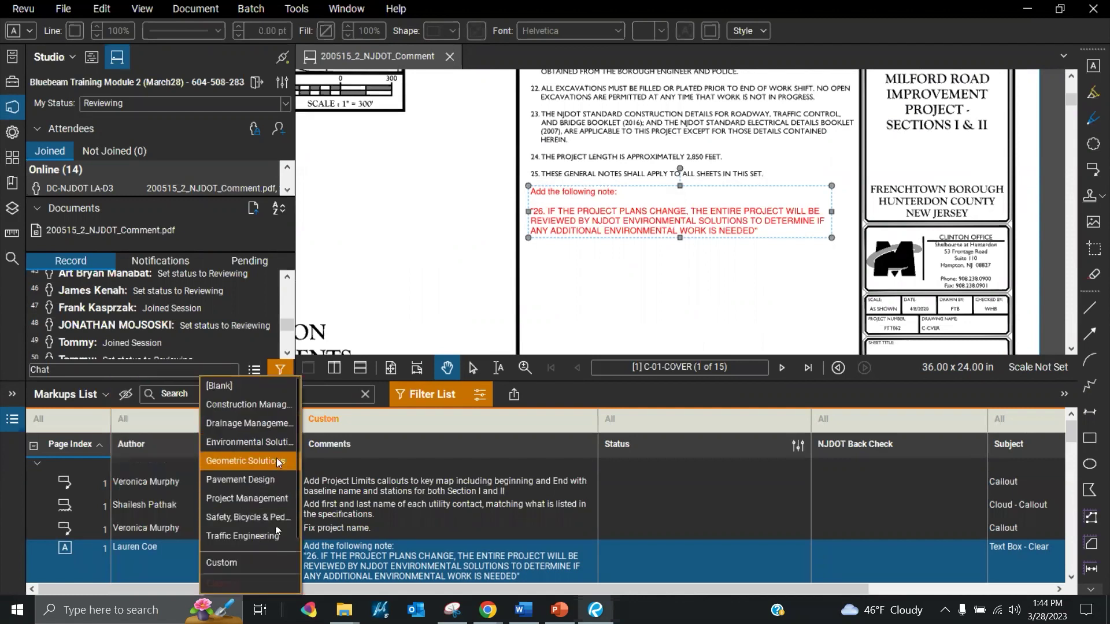
click(256, 511)
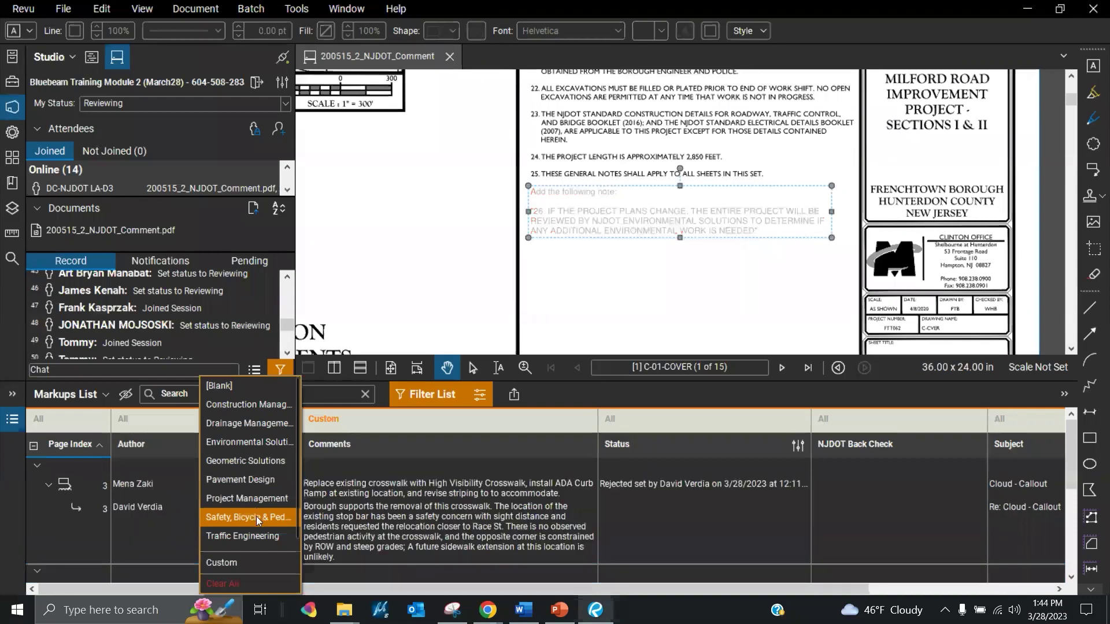
click(419, 287)
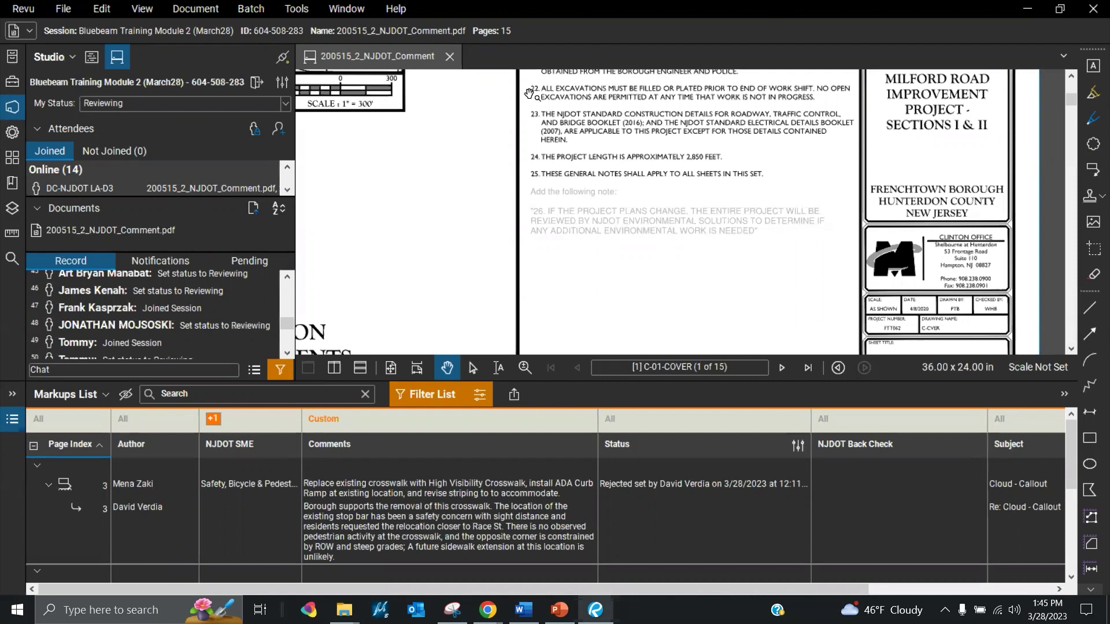
drag(211, 197, 213, 320)
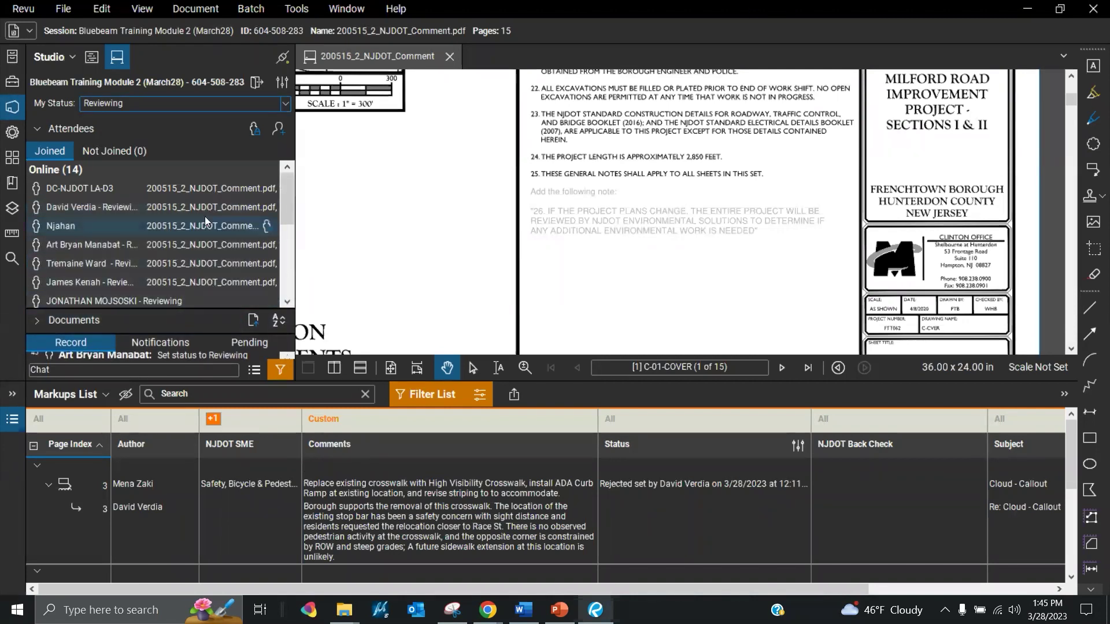
click(230, 325)
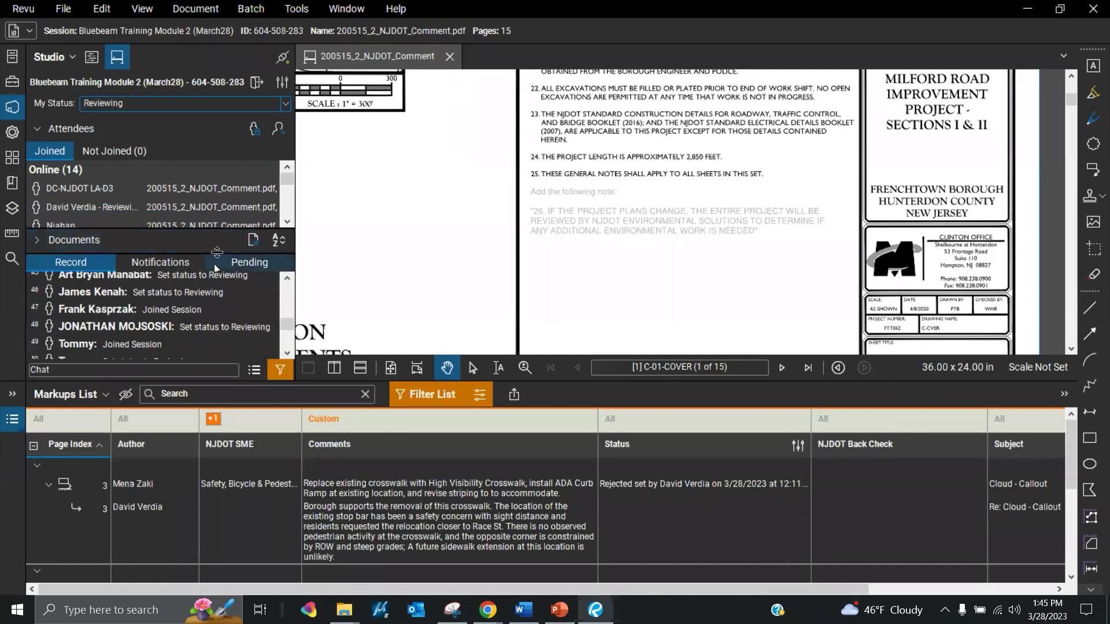
drag(217, 253, 217, 291)
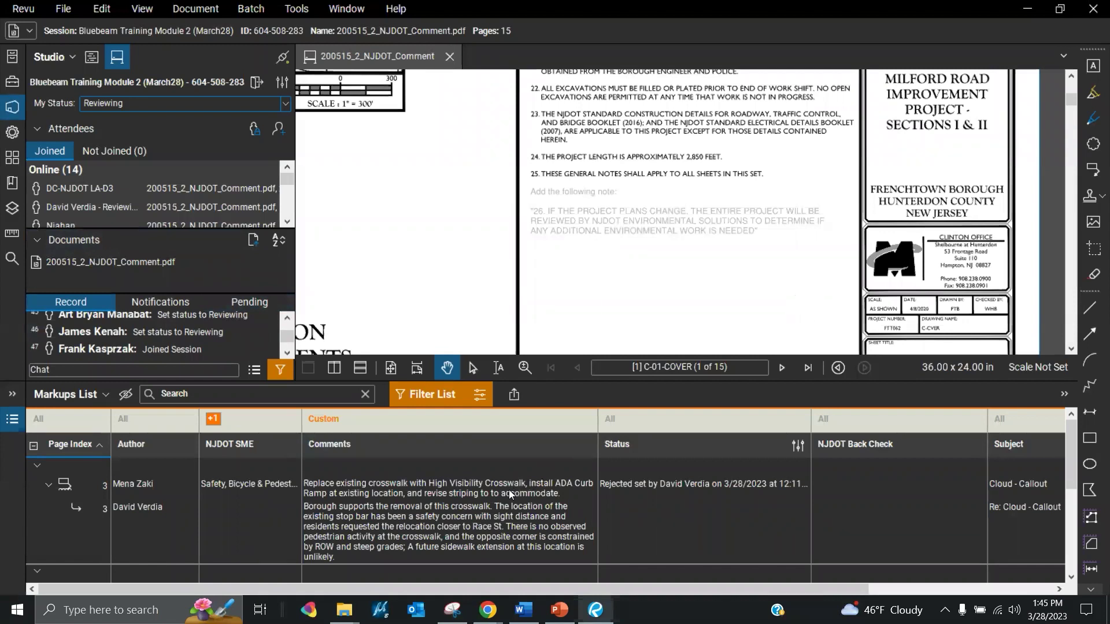
- Visit the page 3 rejected crosswalk cloud, then the page 5 ADA curb ramp callout
click(340, 491)
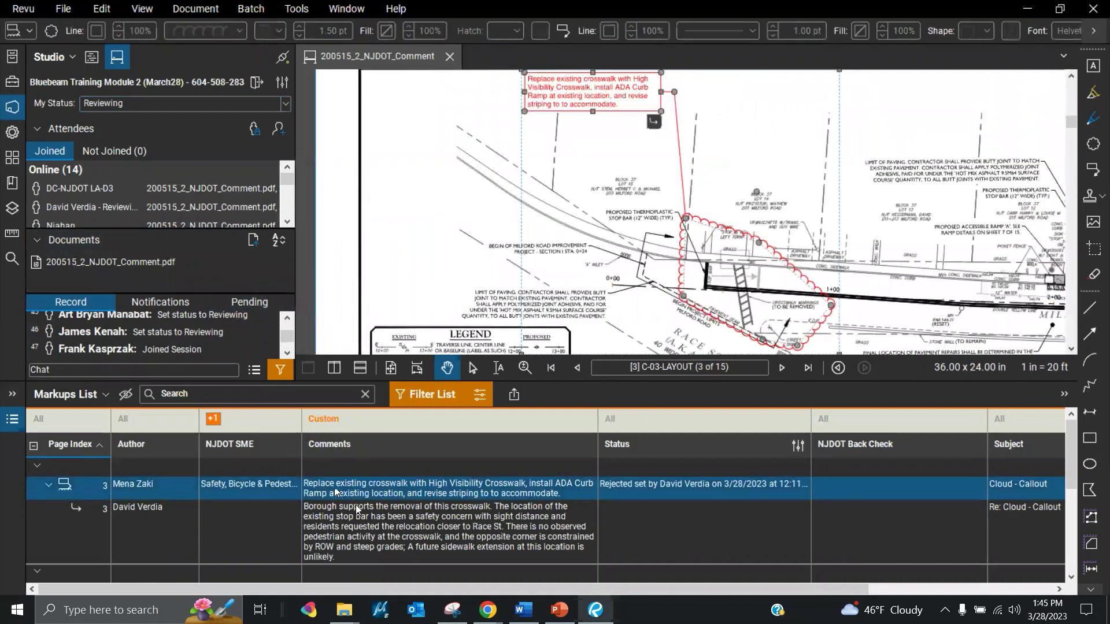
scroll(359, 509, down, 5)
scroll(381, 486, up, 5)
scroll(1073, 572, down, 3)
click(493, 487)
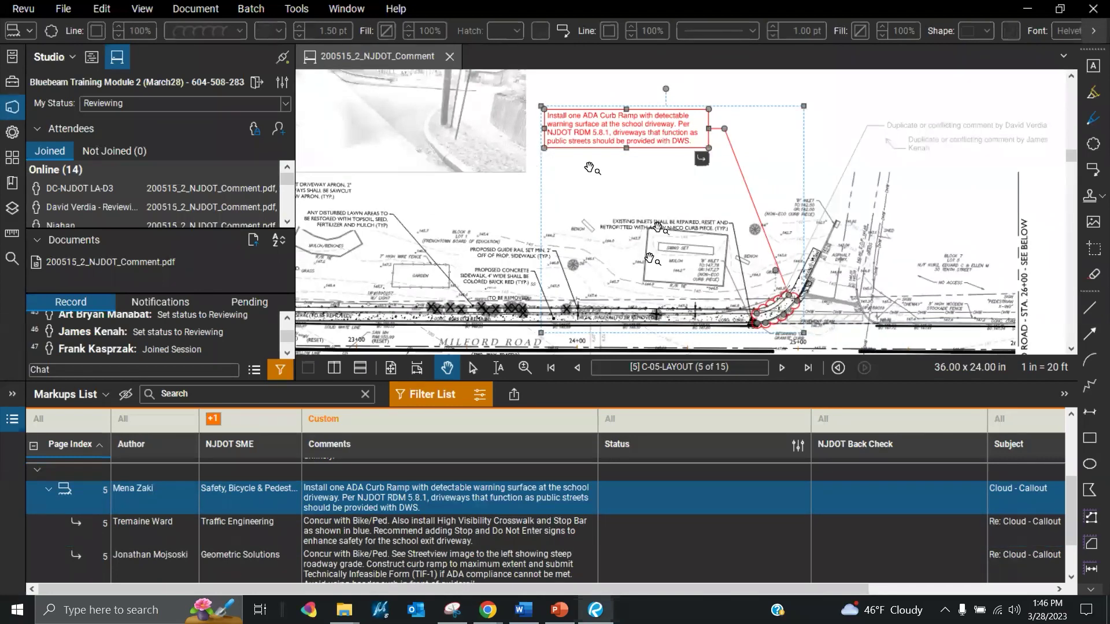
- Turn off Filter List, zoom toward sheet 5's upper-right callouts, and select the second duplicate callout
click(446, 391)
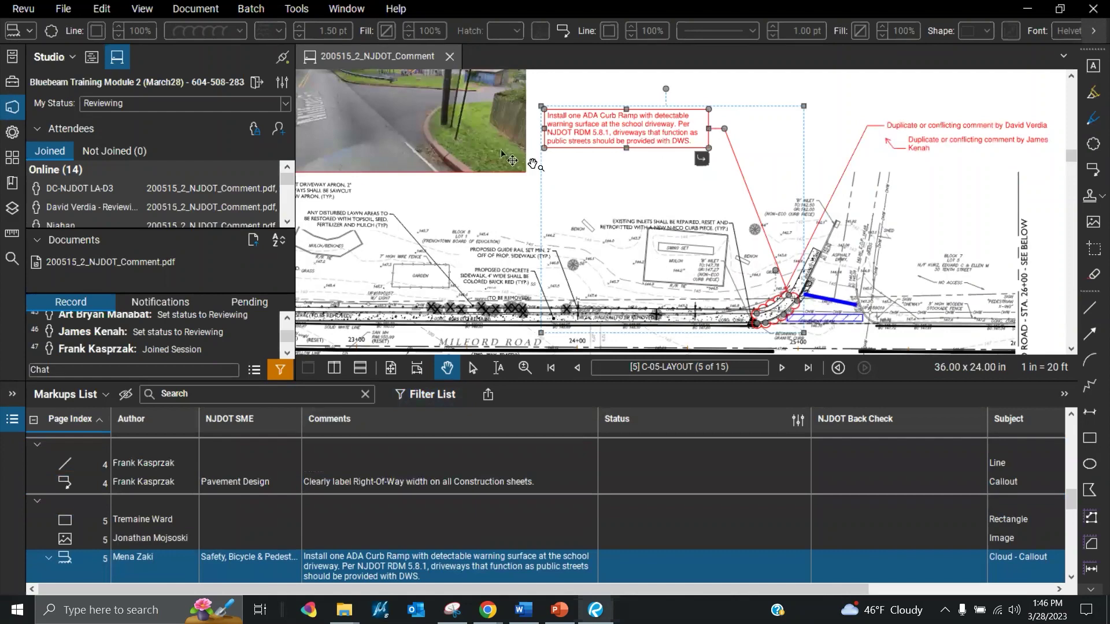
scroll(480, 255, down, 1)
scroll(817, 264, up, 1)
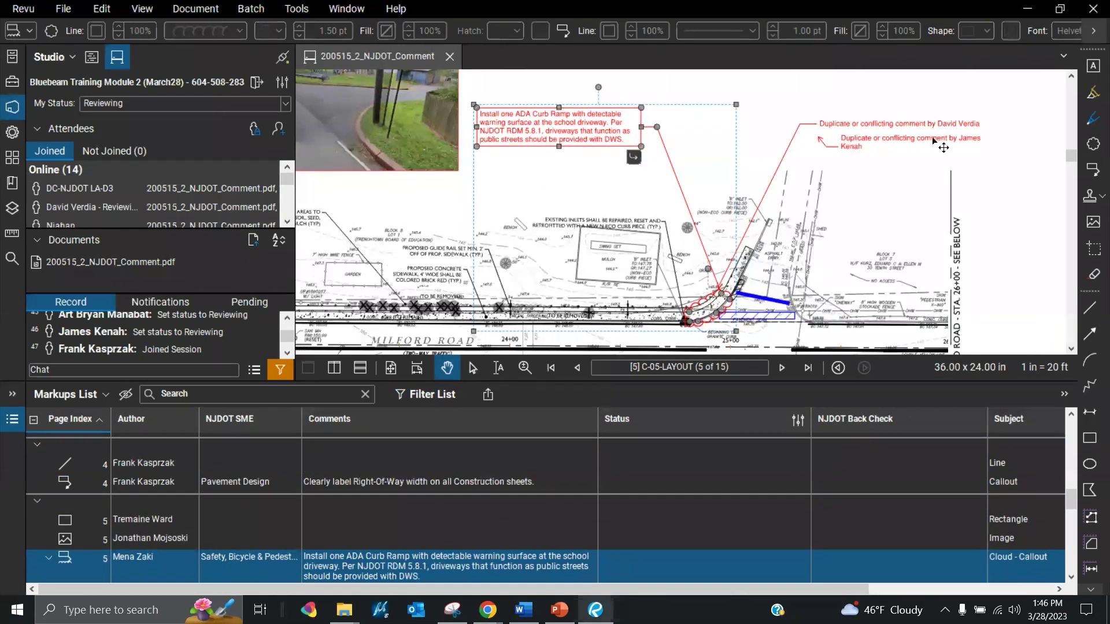
scroll(940, 132, up, 2)
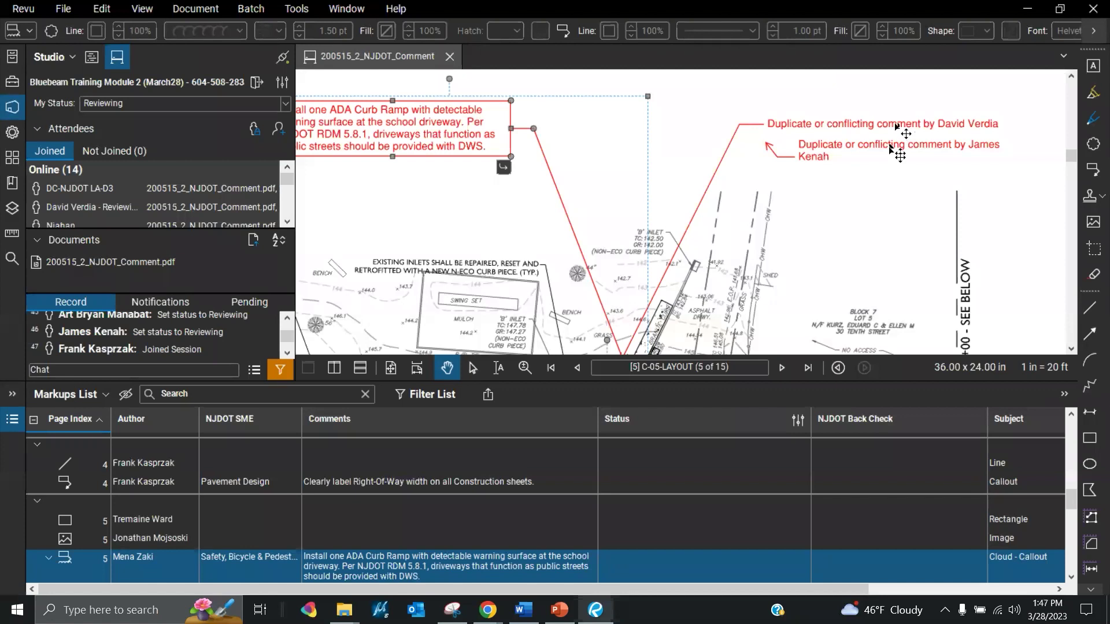
click(892, 150)
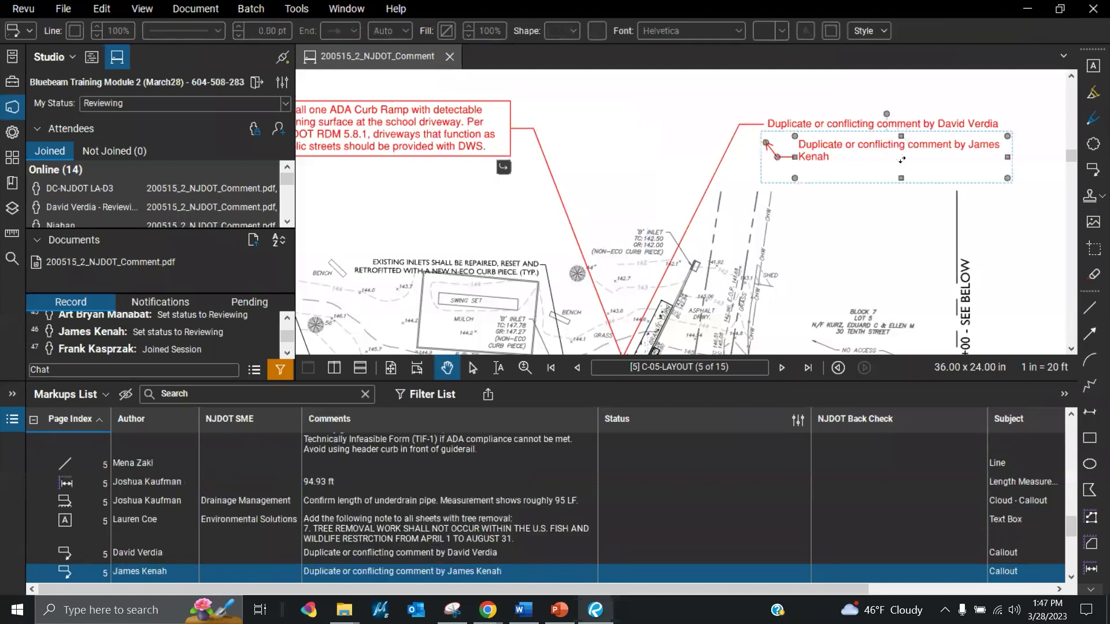
click(12, 133)
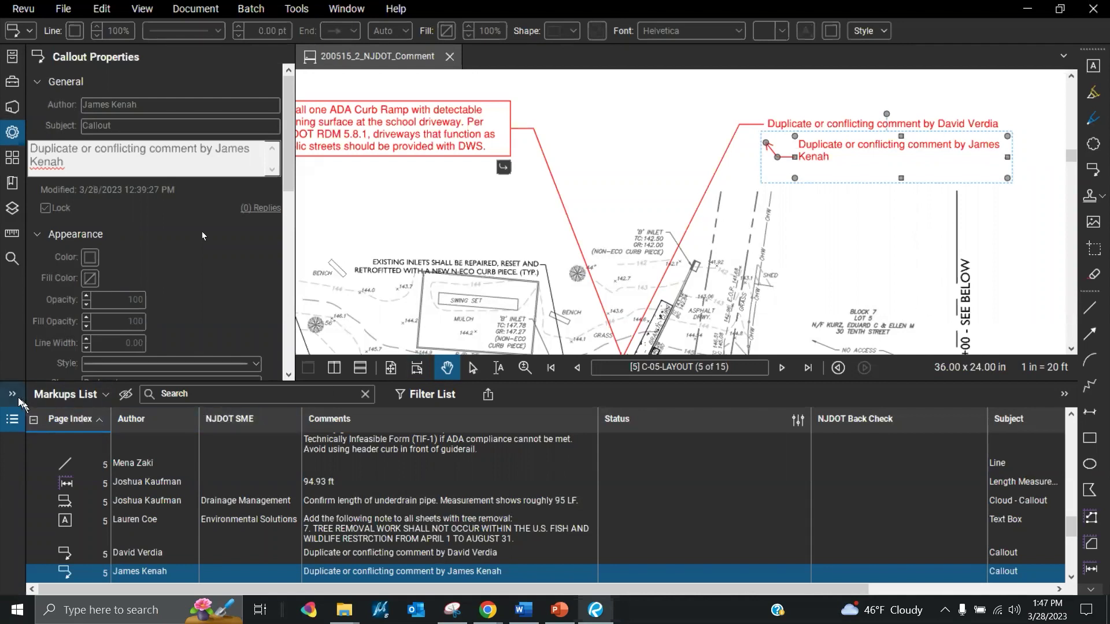
click(13, 108)
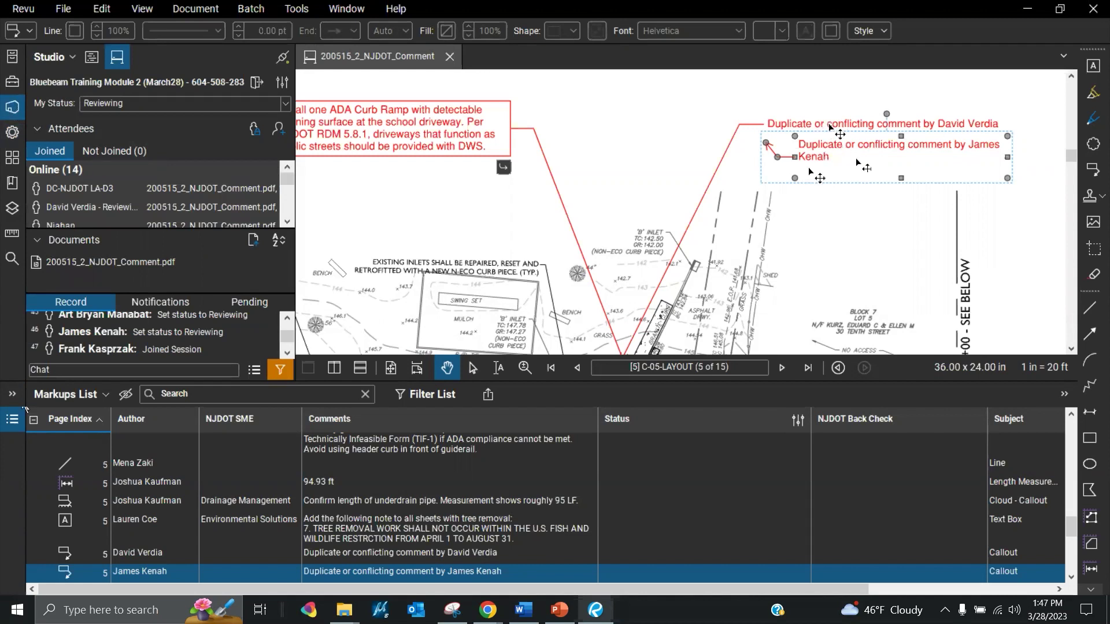
scroll(254, 335, down, 5)
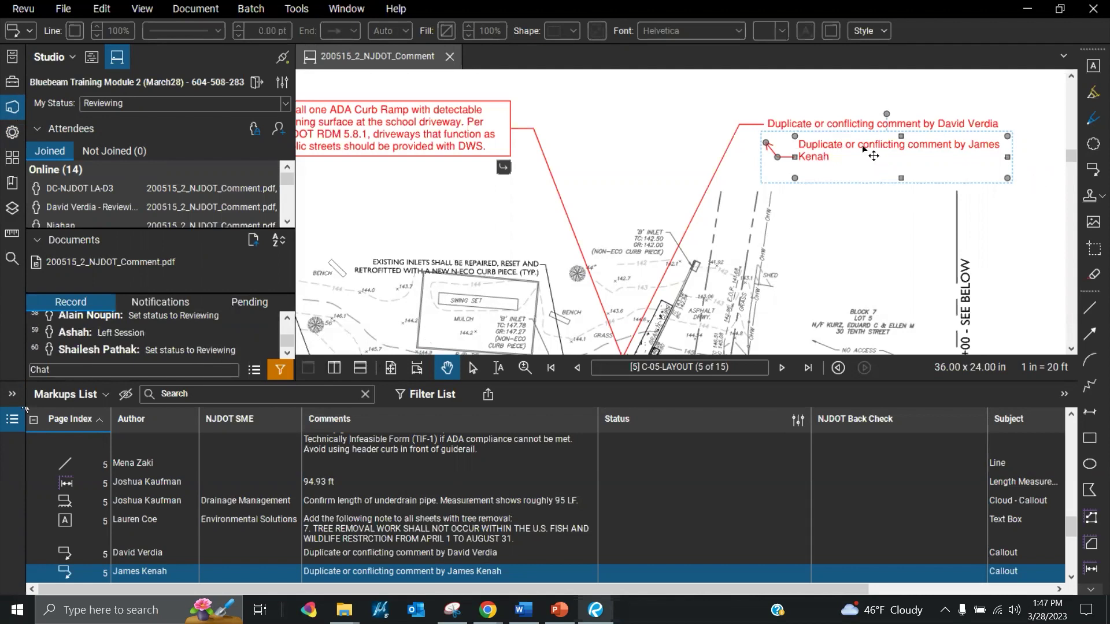
- Alert the duplicate callout's author about it, then bring the full Studio panel into view
right_click(841, 153)
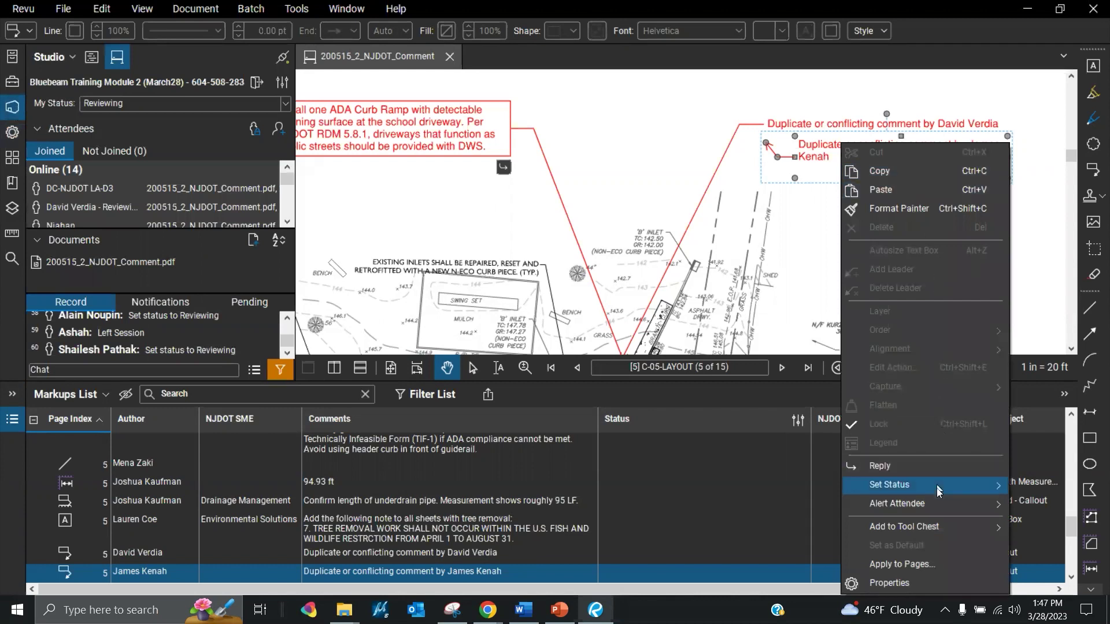
mouse_move(936, 504)
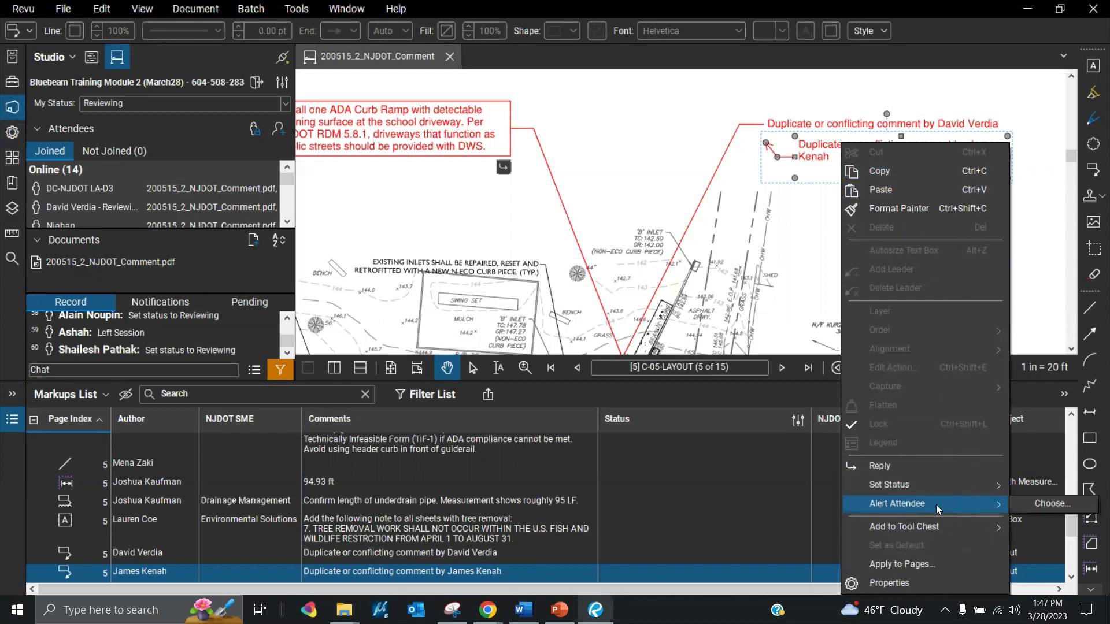
click(1026, 508)
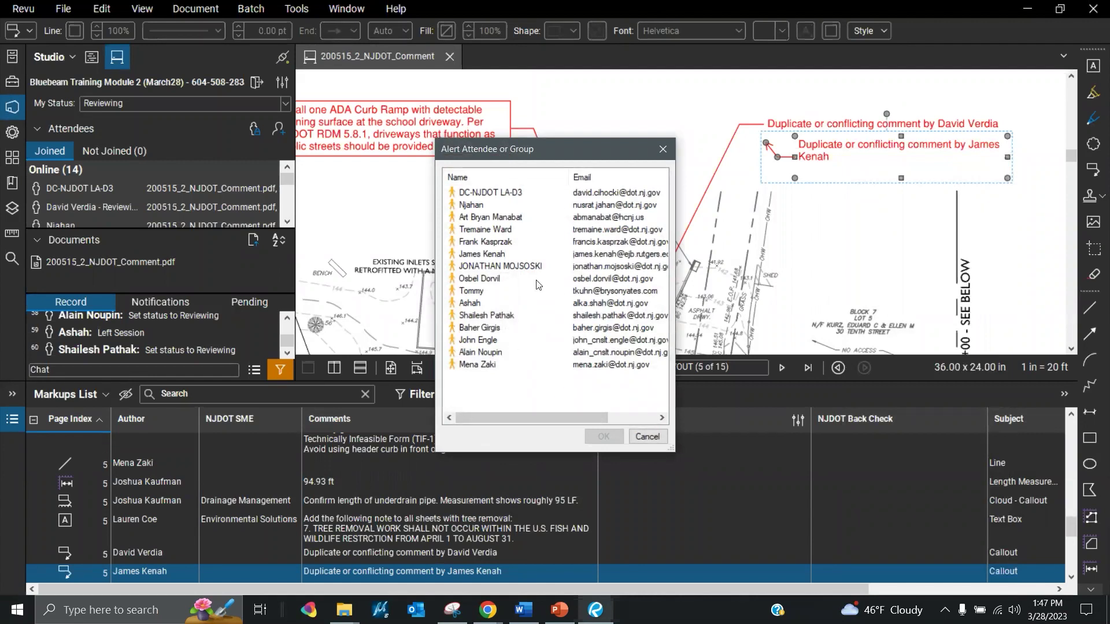
click(503, 255)
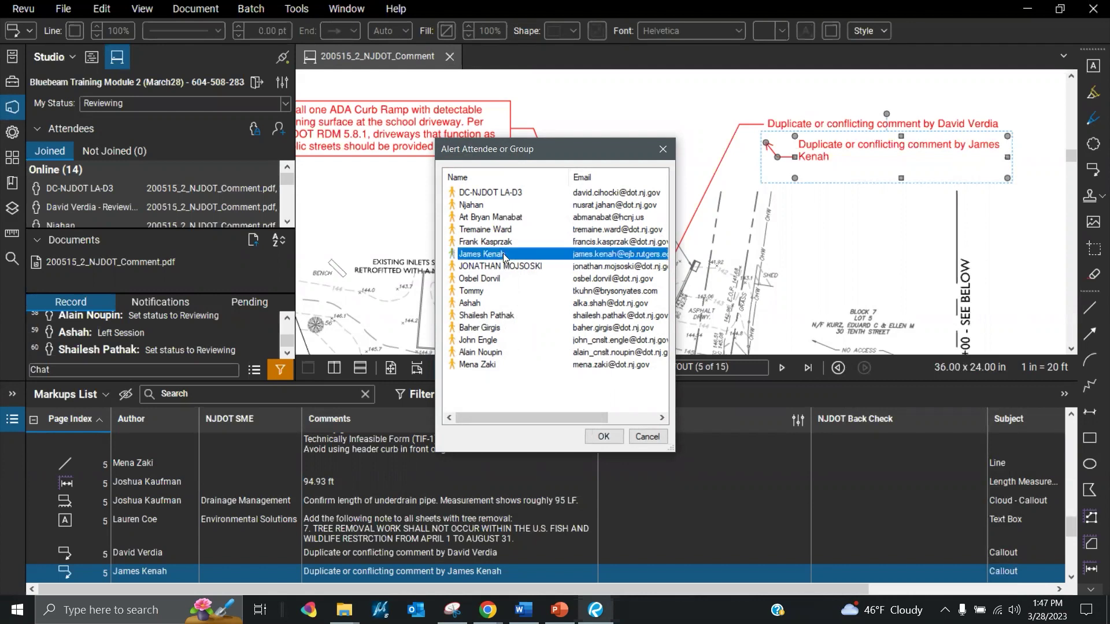
click(603, 437)
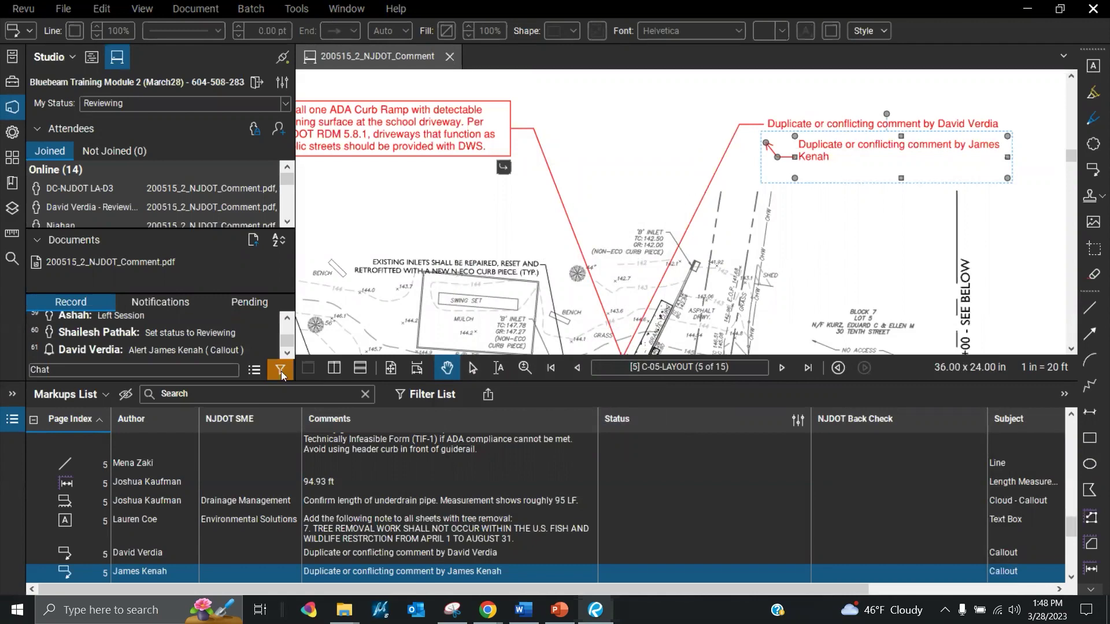
click(19, 395)
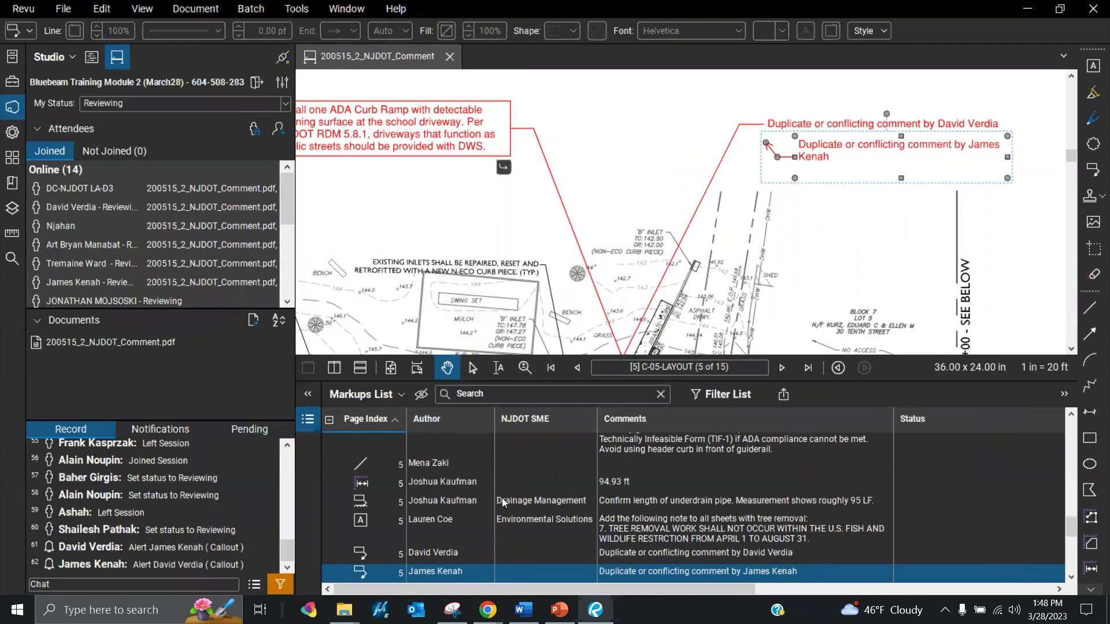
- Filter the session record to hide Markup and Attendee activity
click(83, 434)
click(279, 585)
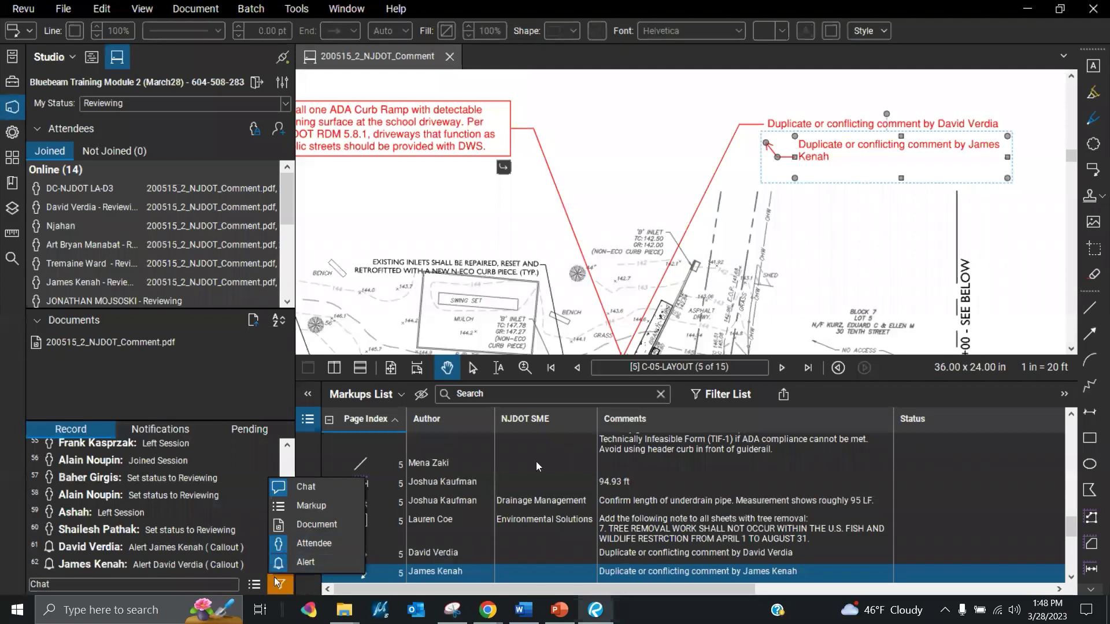
click(280, 588)
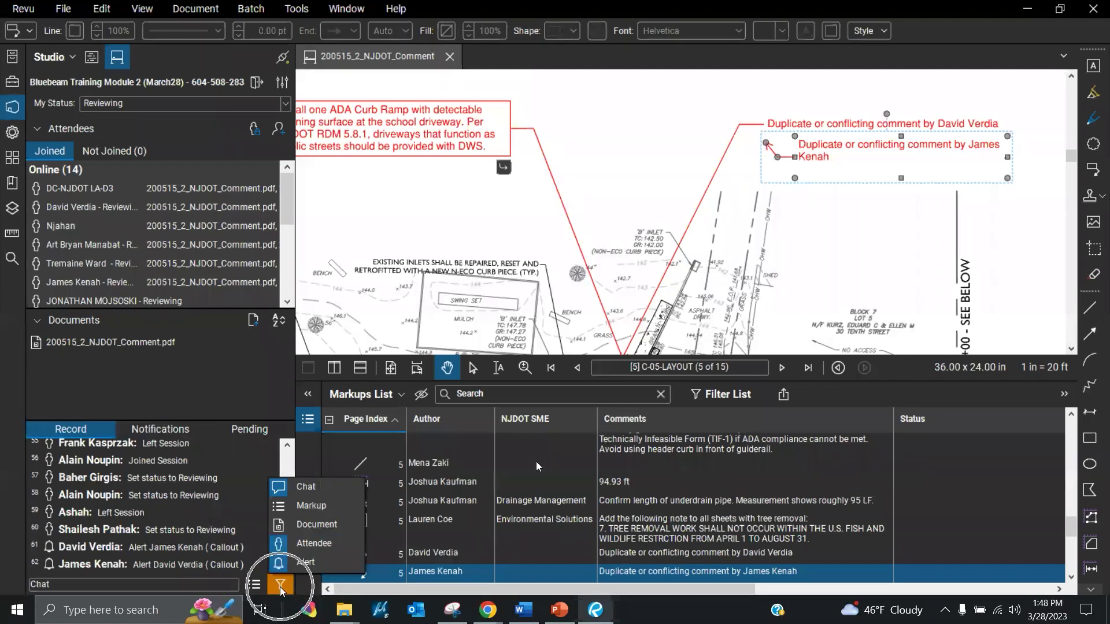
click(319, 507)
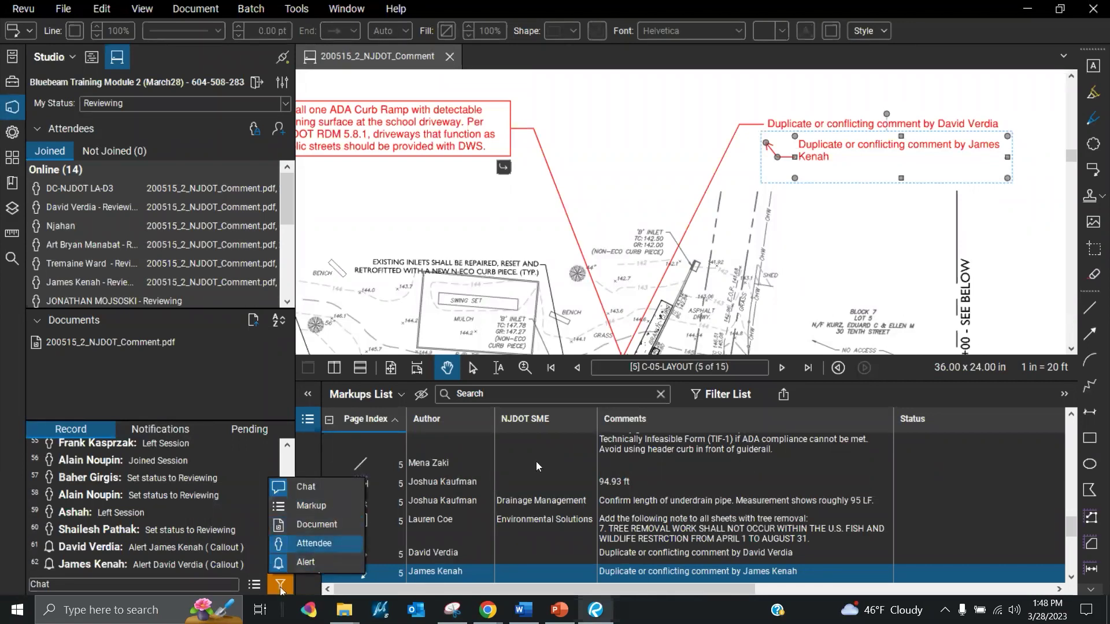
click(317, 545)
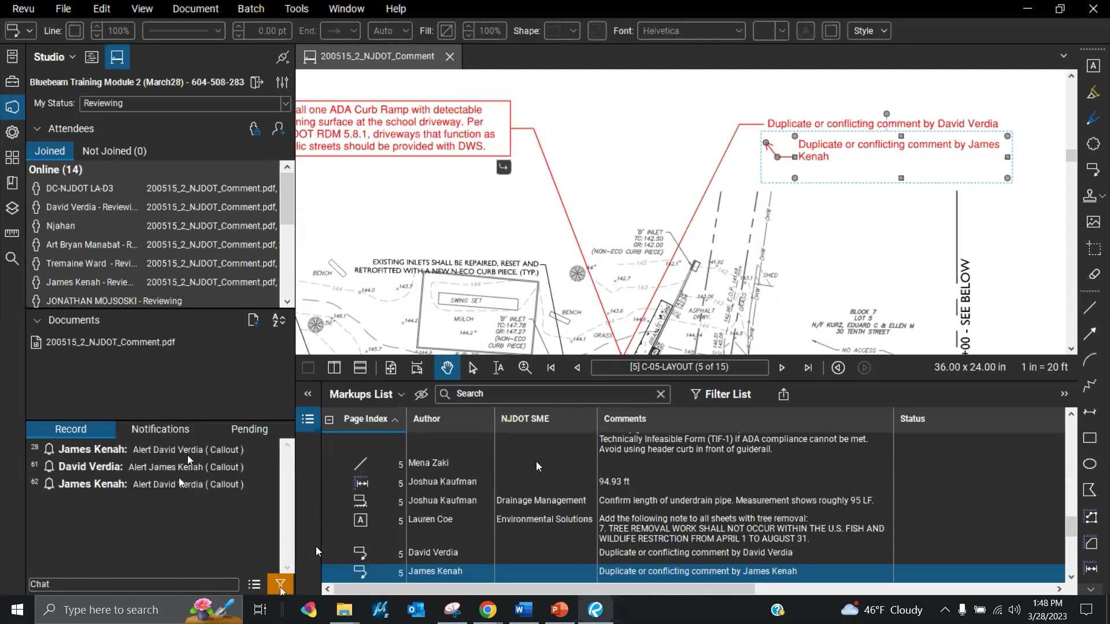
- Post a chat message asking the other reviewer to delete that comment on the page
click(147, 584)
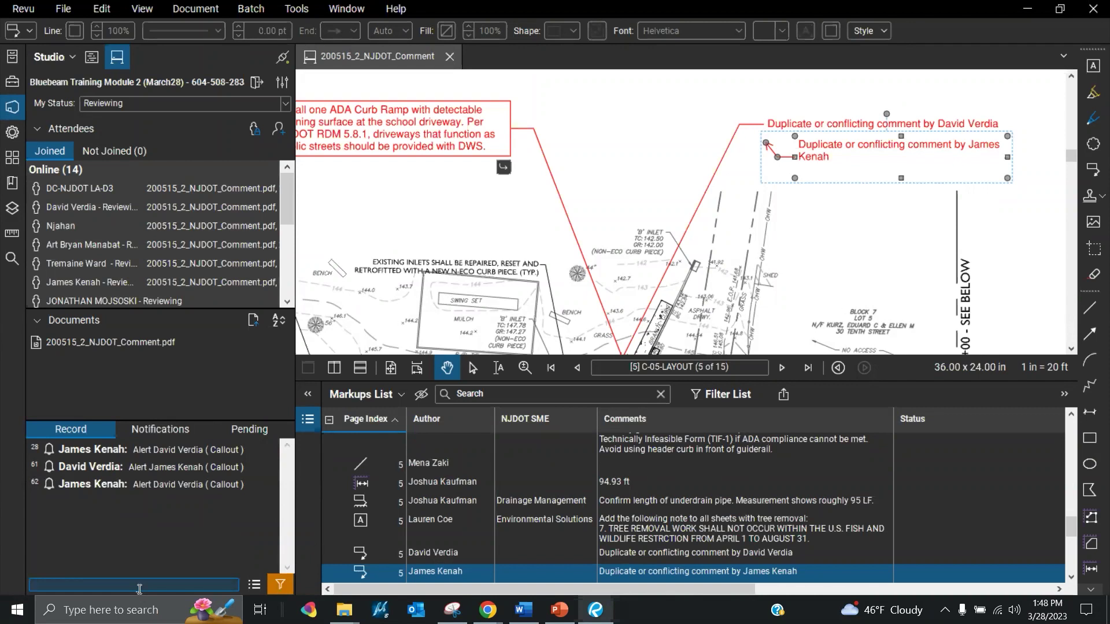
text(James, waiting for you to d)
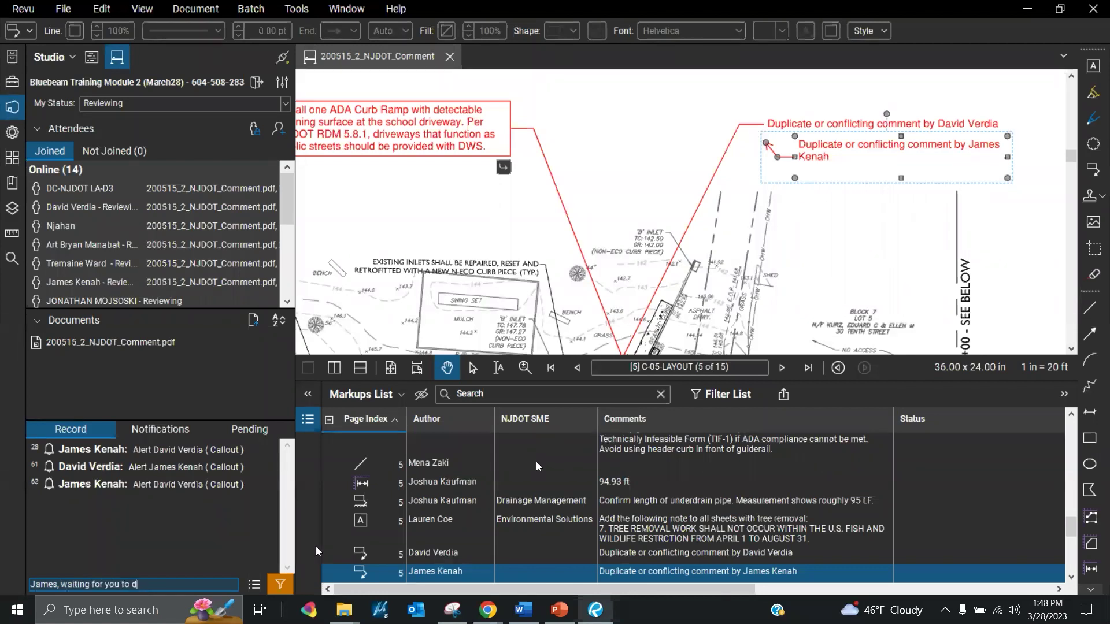
text(elete that comment on page)
key(Return)
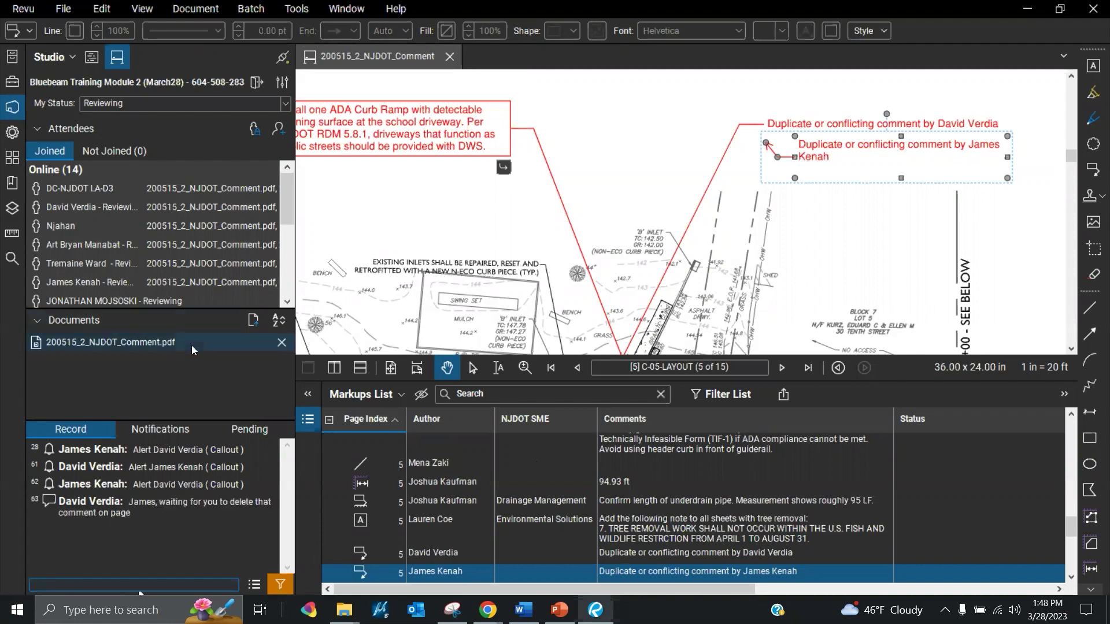
mouse_move(193, 342)
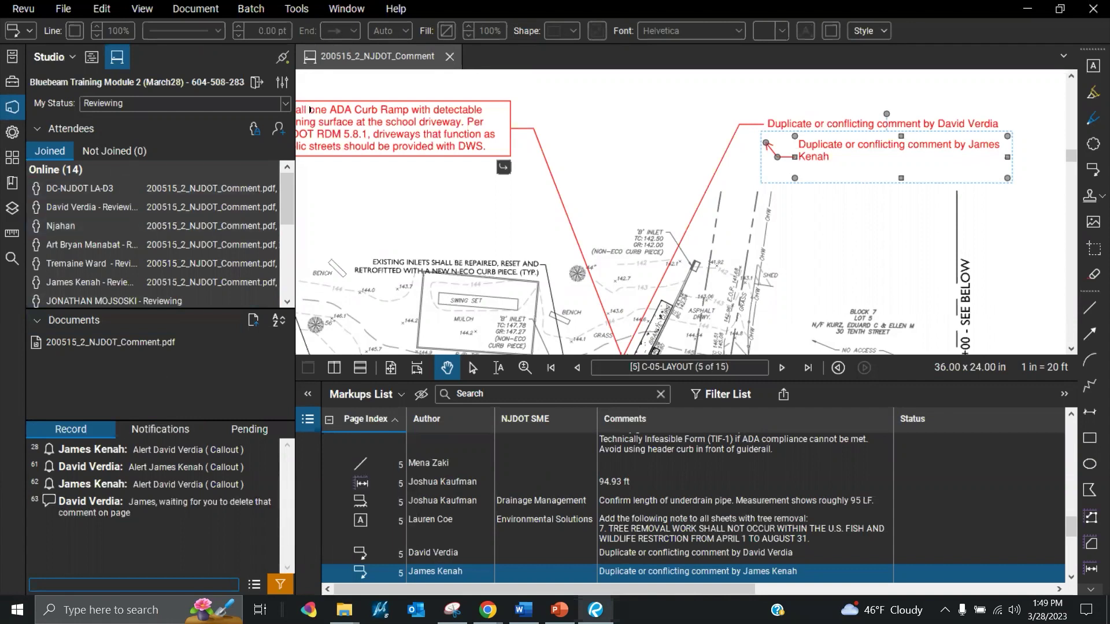
- Set my session status to Waiting and leave the Studio Session
click(286, 104)
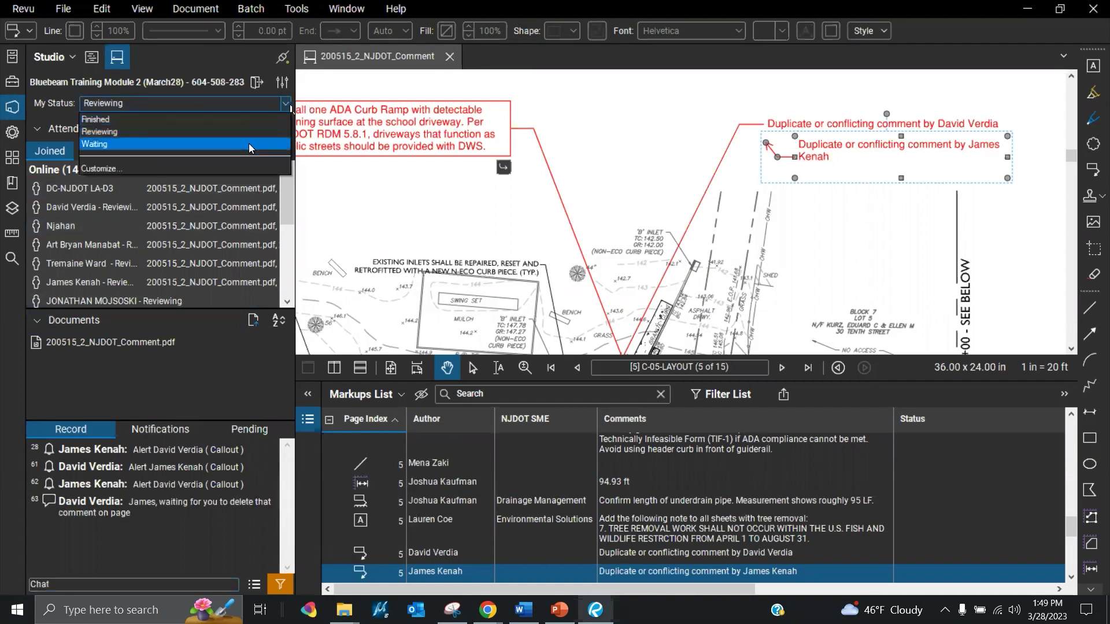
click(96, 145)
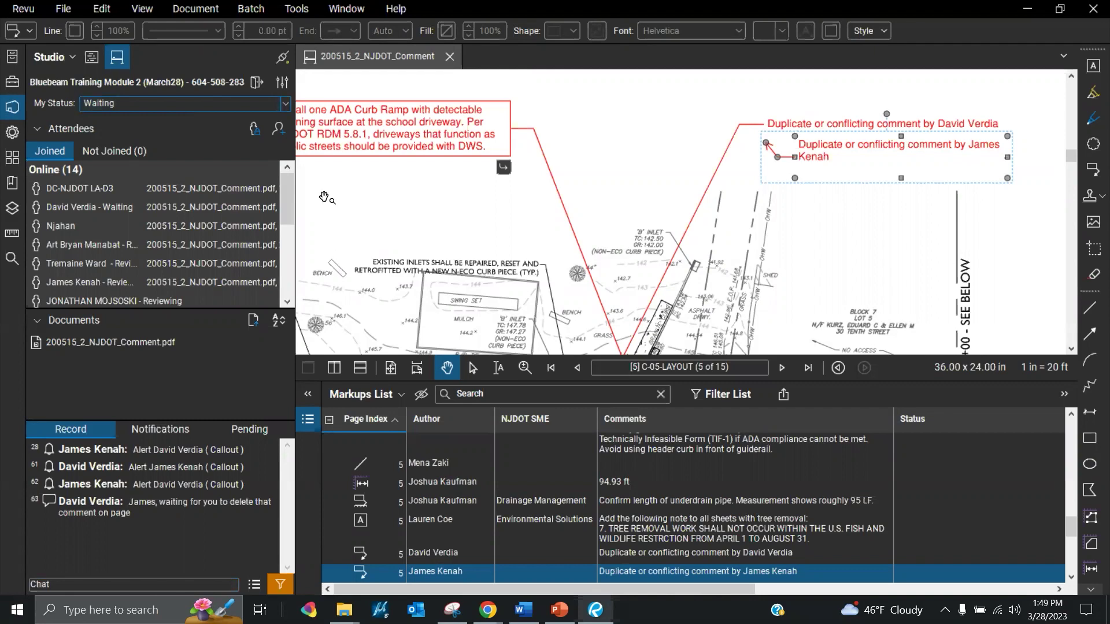
click(257, 82)
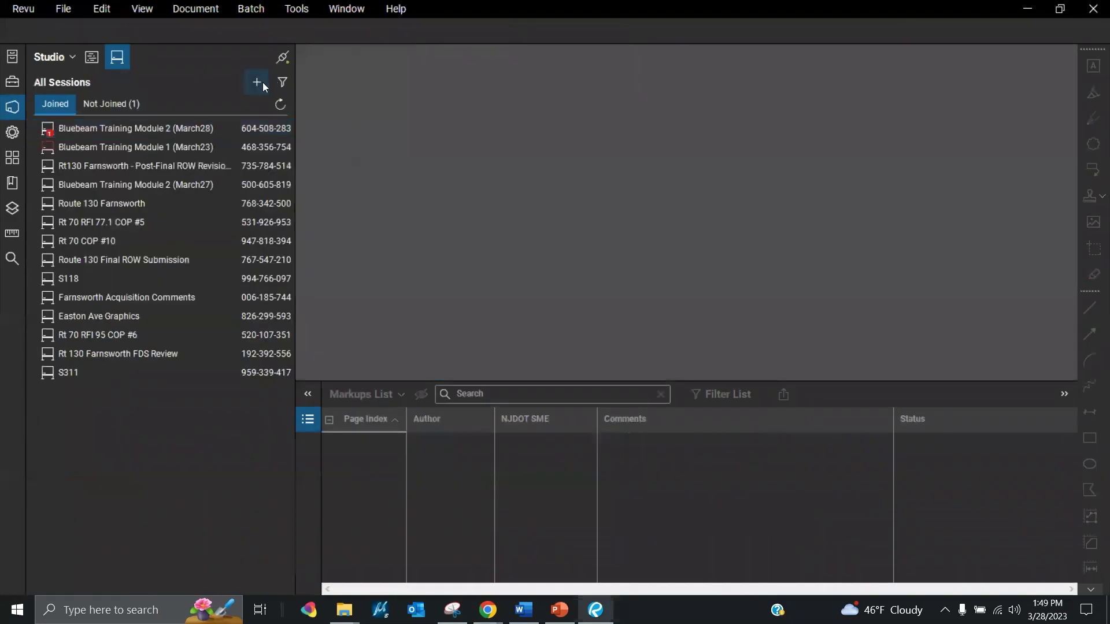
- Rejoin the March28 training session from the All Sessions list
click(49, 134)
click(50, 138)
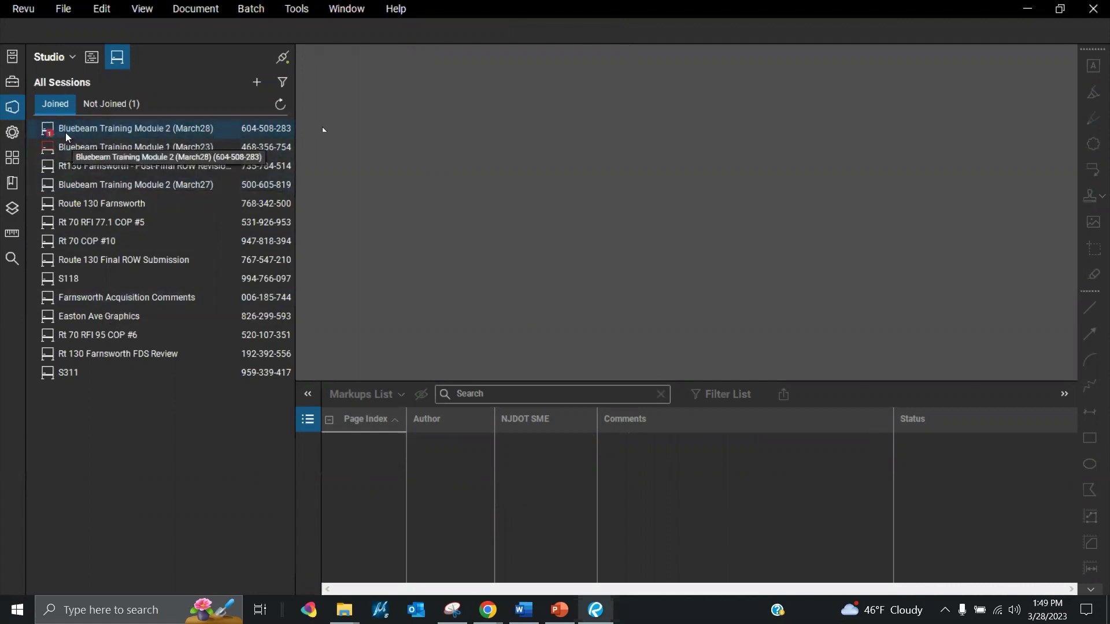
click(65, 131)
double_click(89, 134)
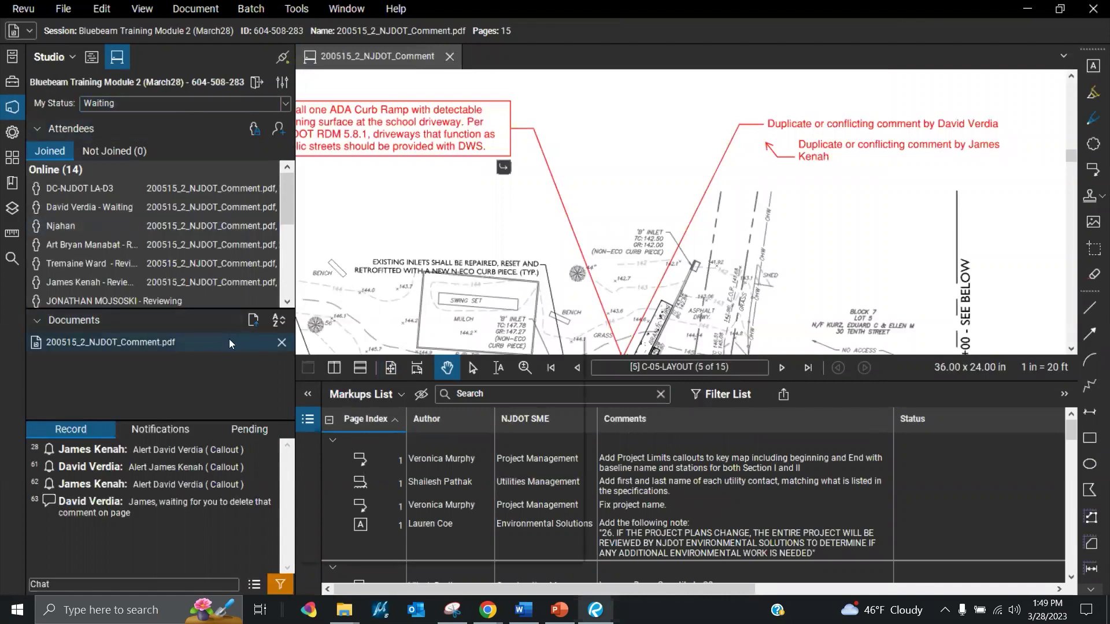
- Open the Notifications tab and select the latest callout alert
mouse_move(235, 342)
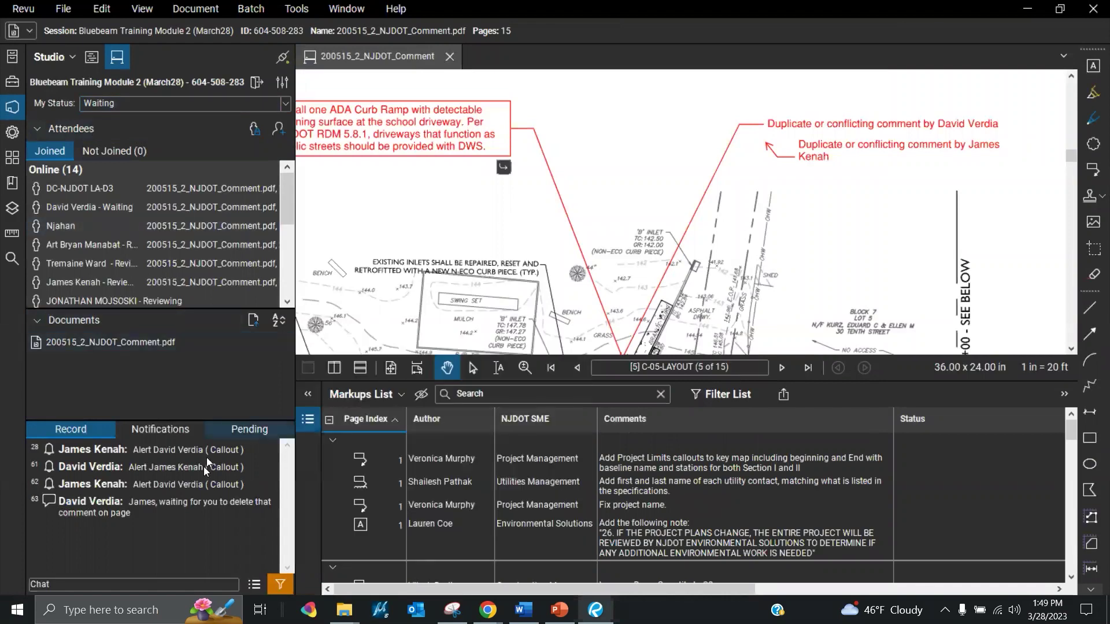
mouse_move(272, 485)
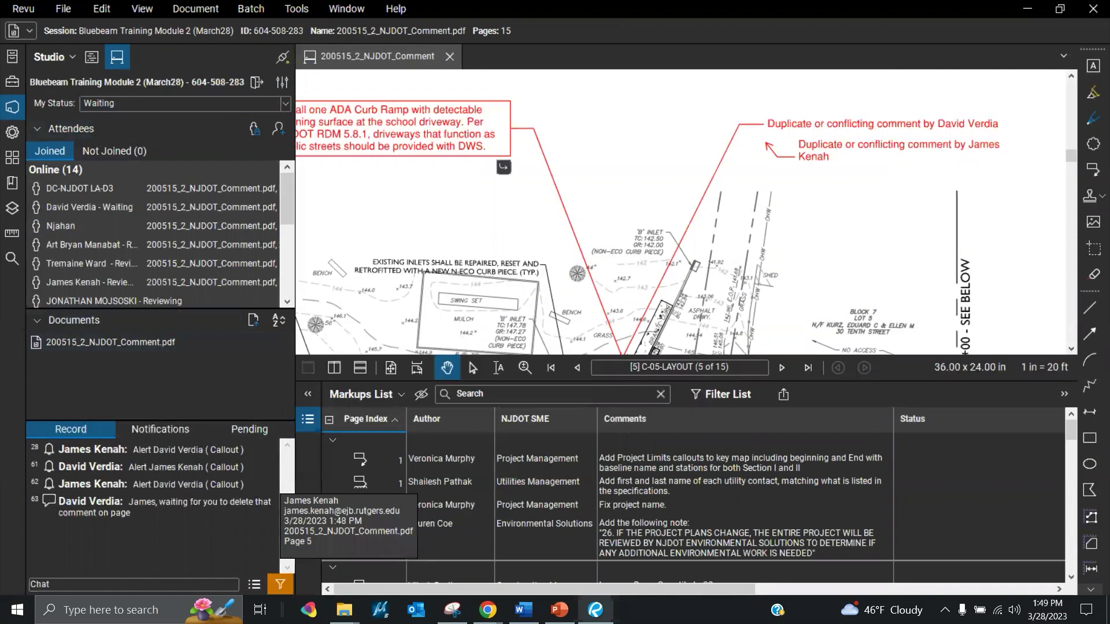
mouse_move(204, 512)
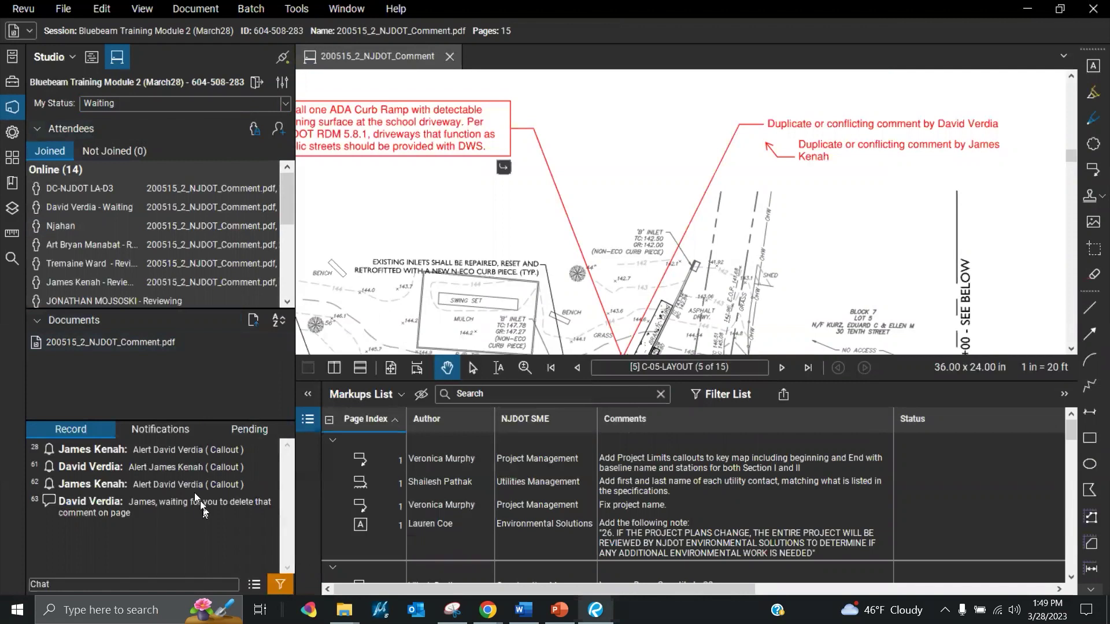
click(173, 432)
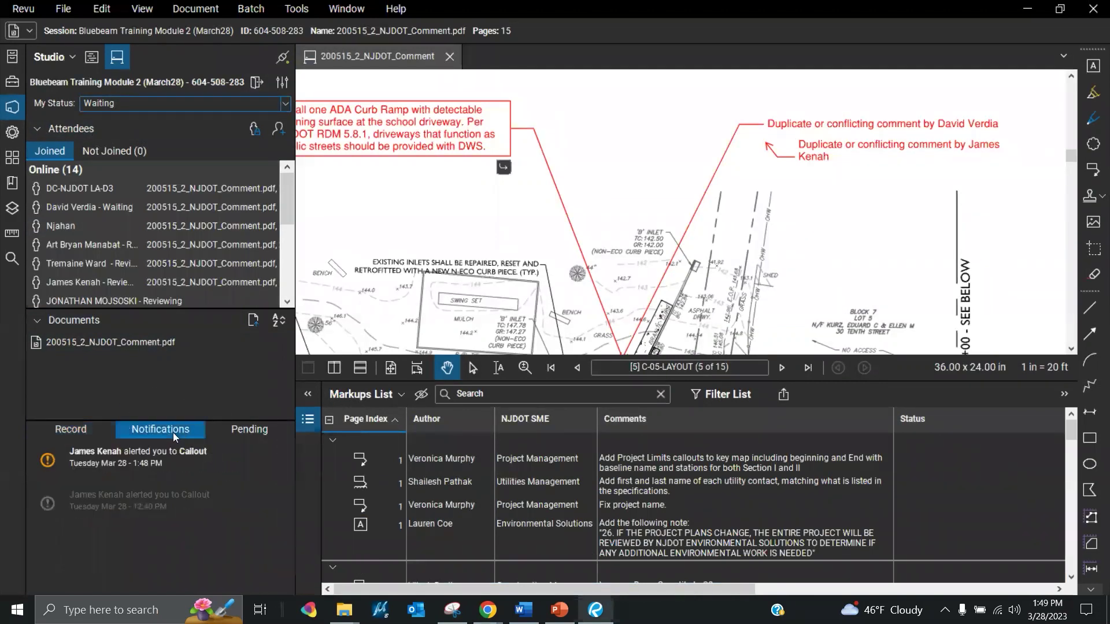
click(171, 457)
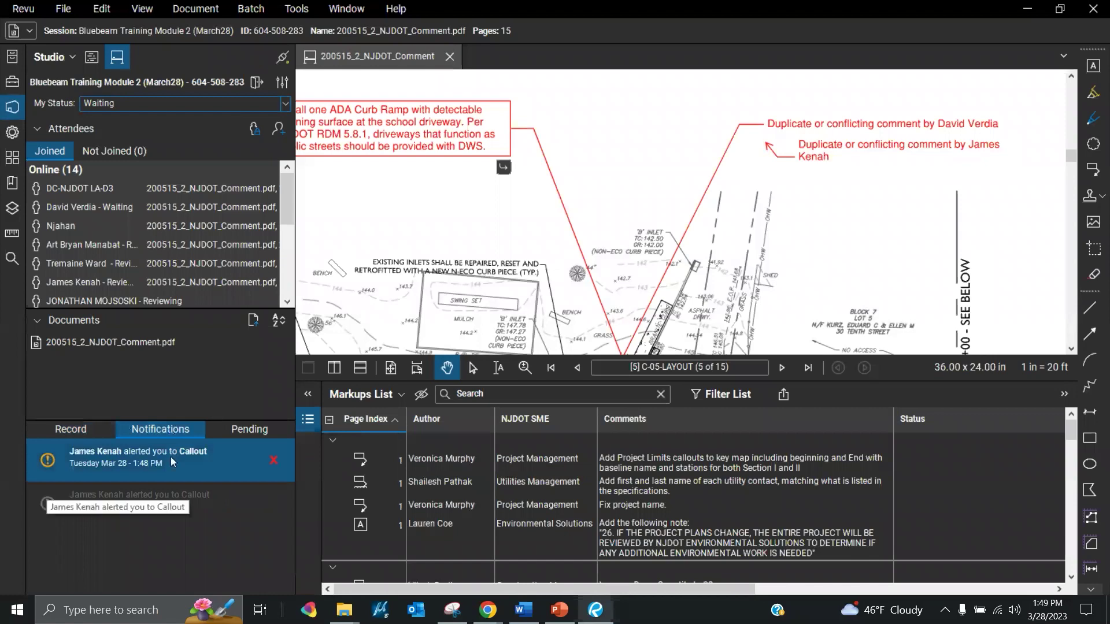
- Jump to the alerted callout on page 5 and cut it from the sheet
double_click(171, 457)
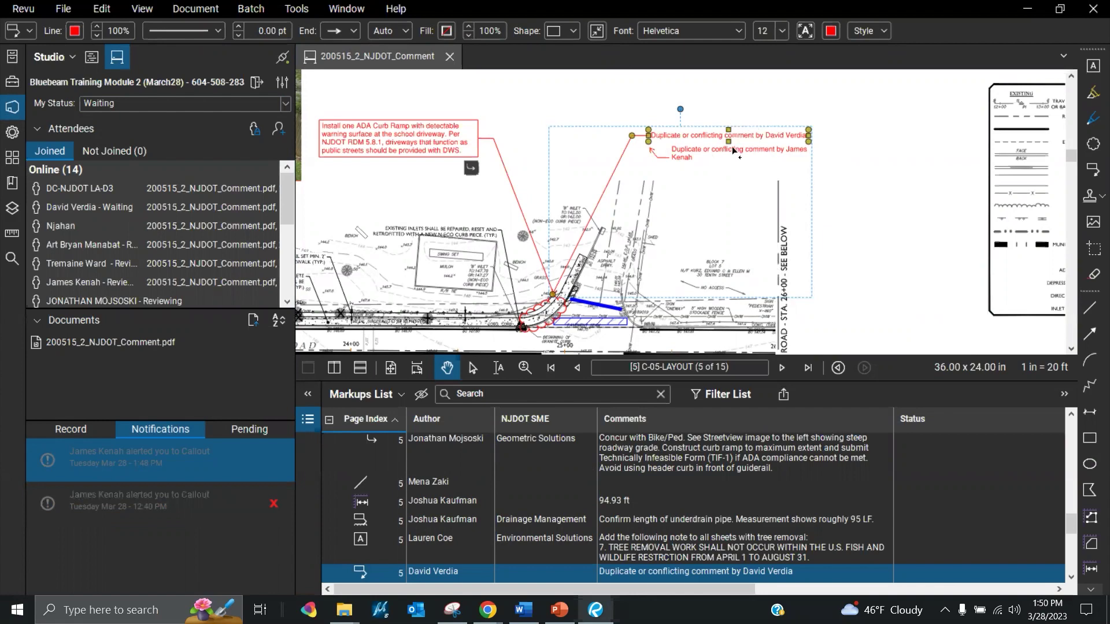
right_click(712, 140)
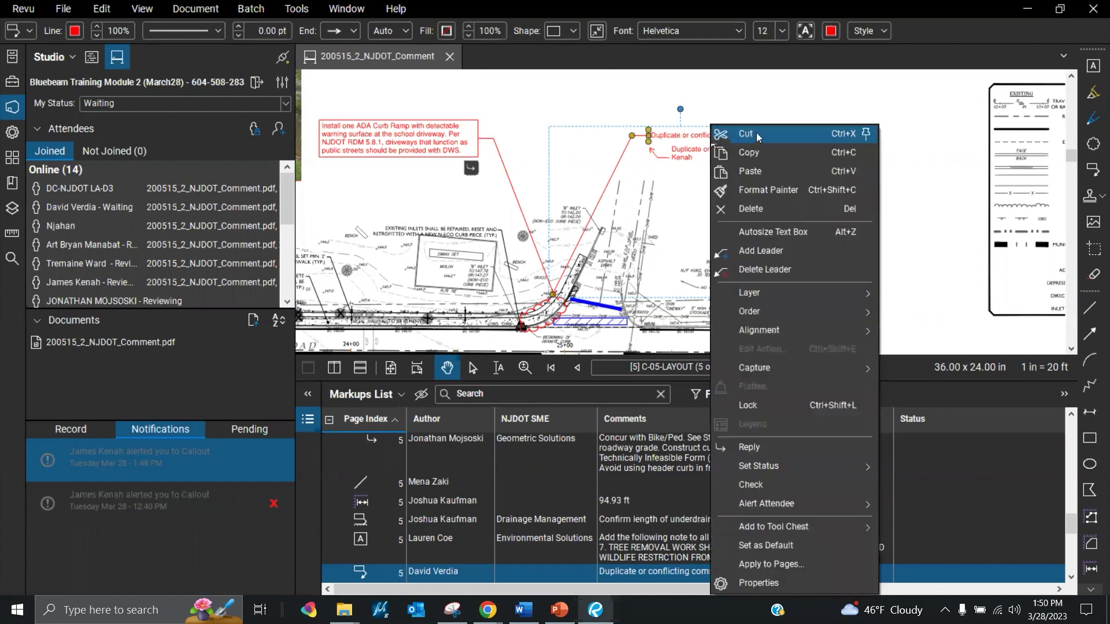
click(756, 133)
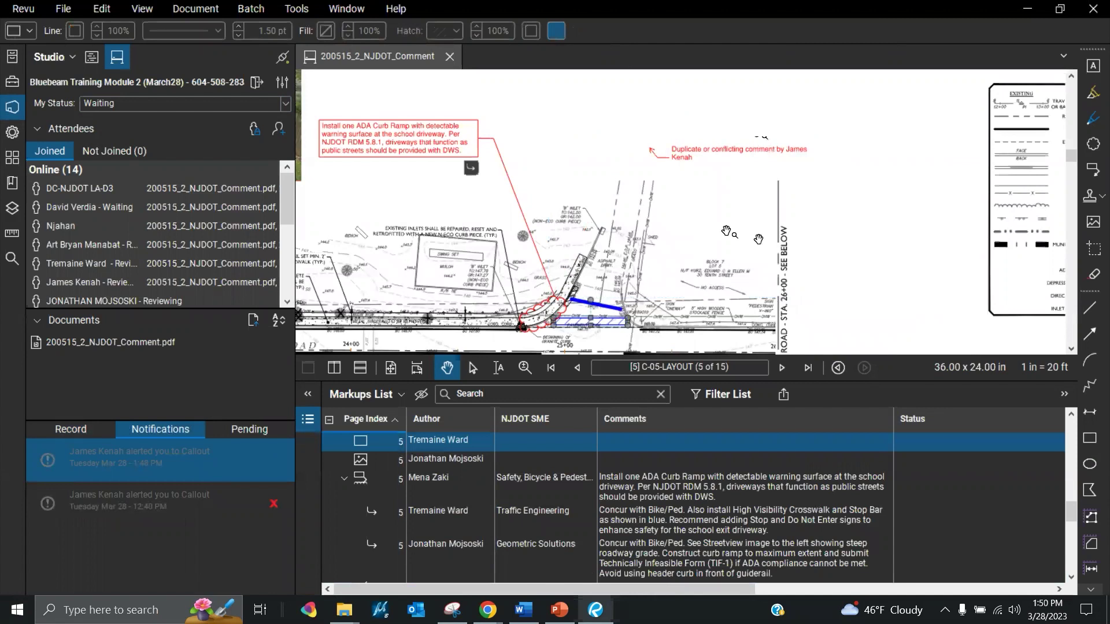
- In the Record tab, temporarily show Markup entries to confirm the Delete Callout logs, then hide them
click(81, 429)
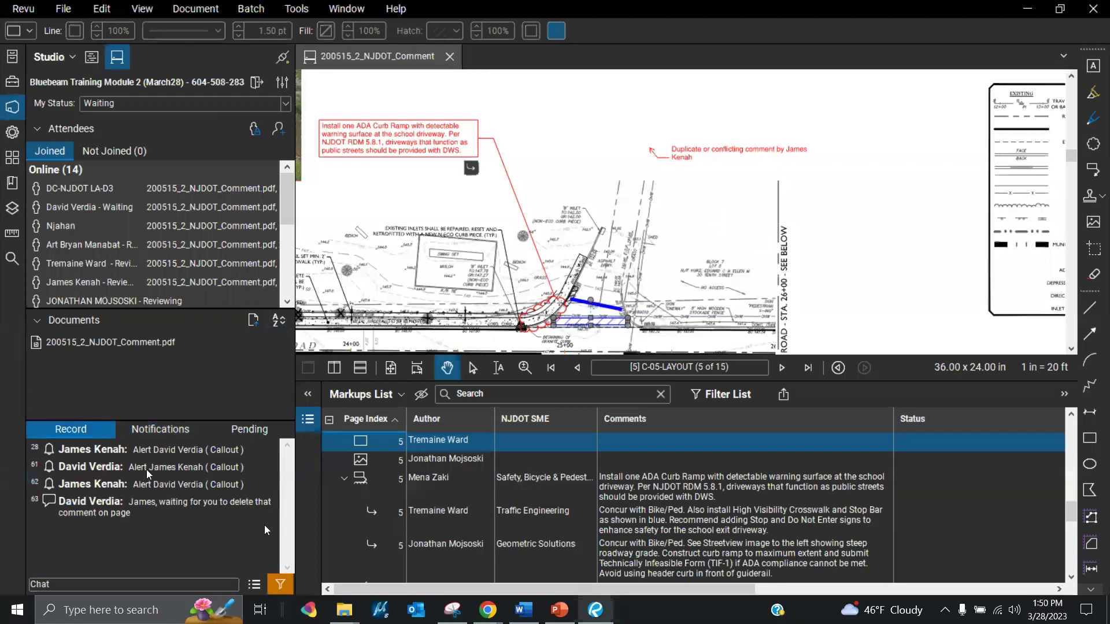
click(282, 585)
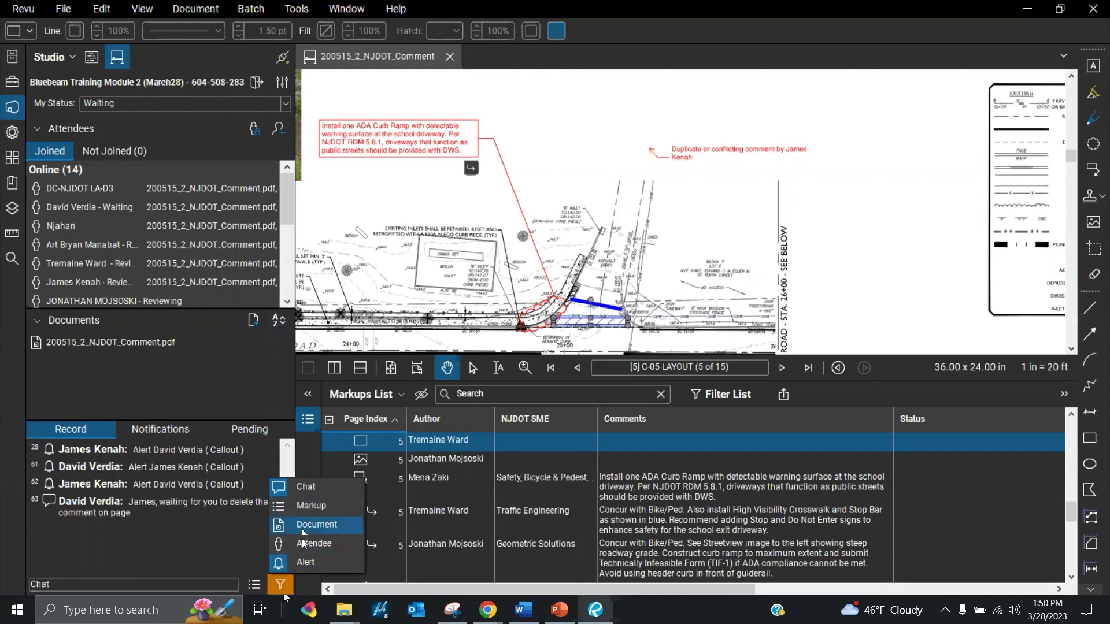
click(301, 510)
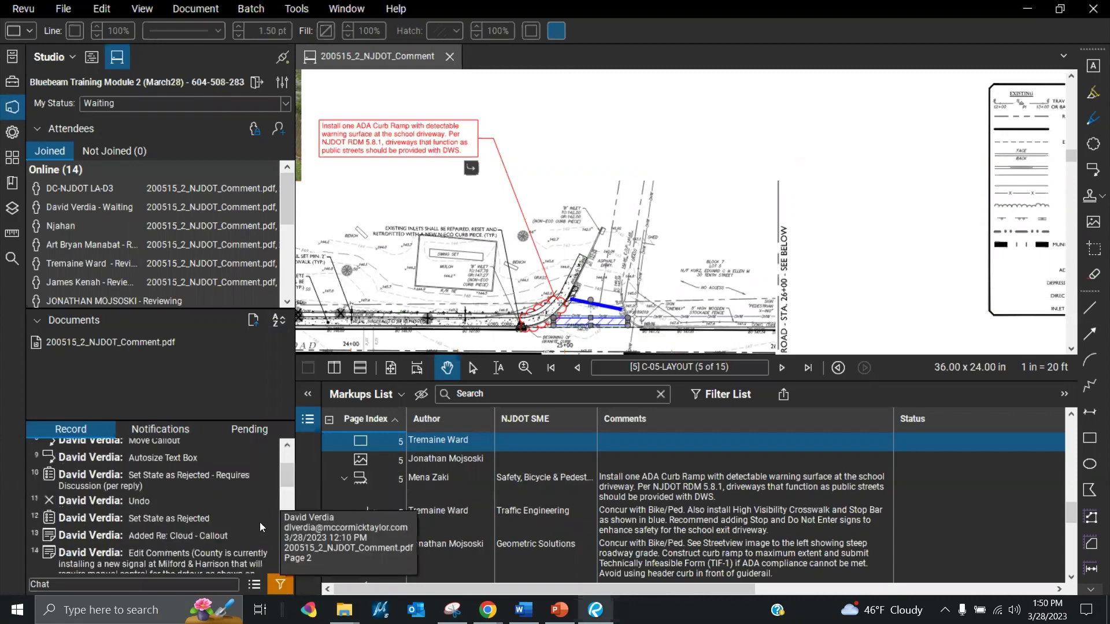
scroll(250, 499, down, 10)
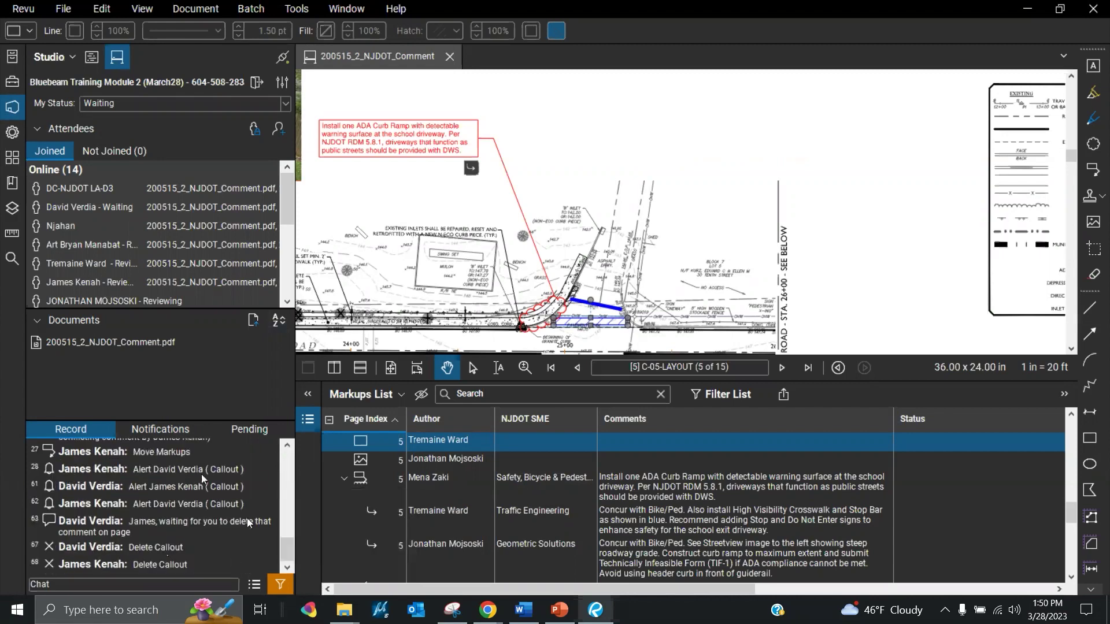
click(279, 584)
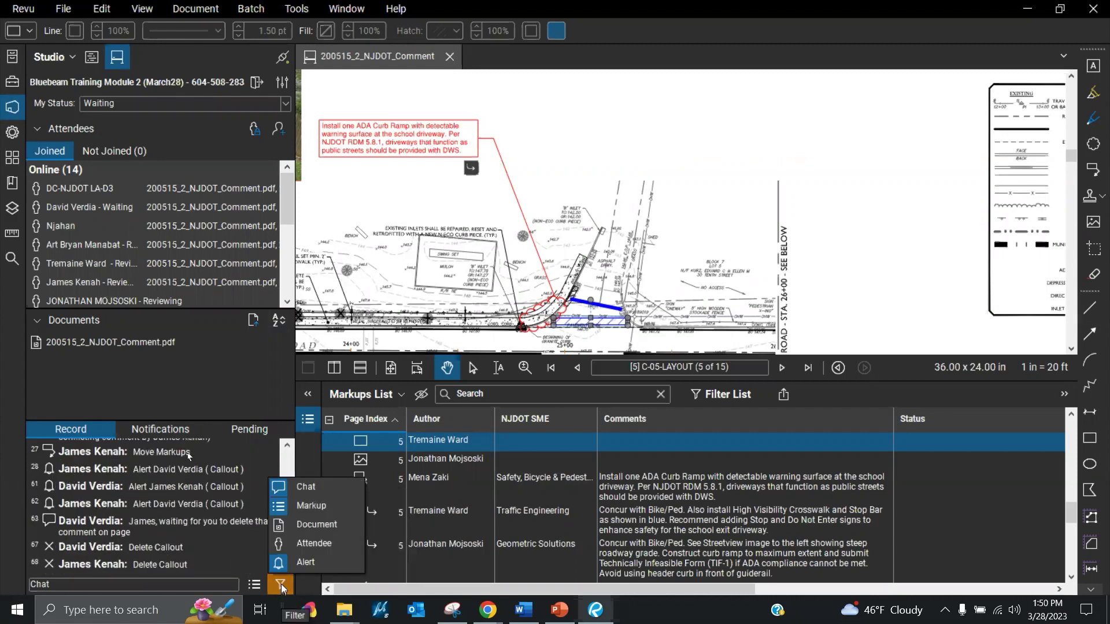
click(303, 507)
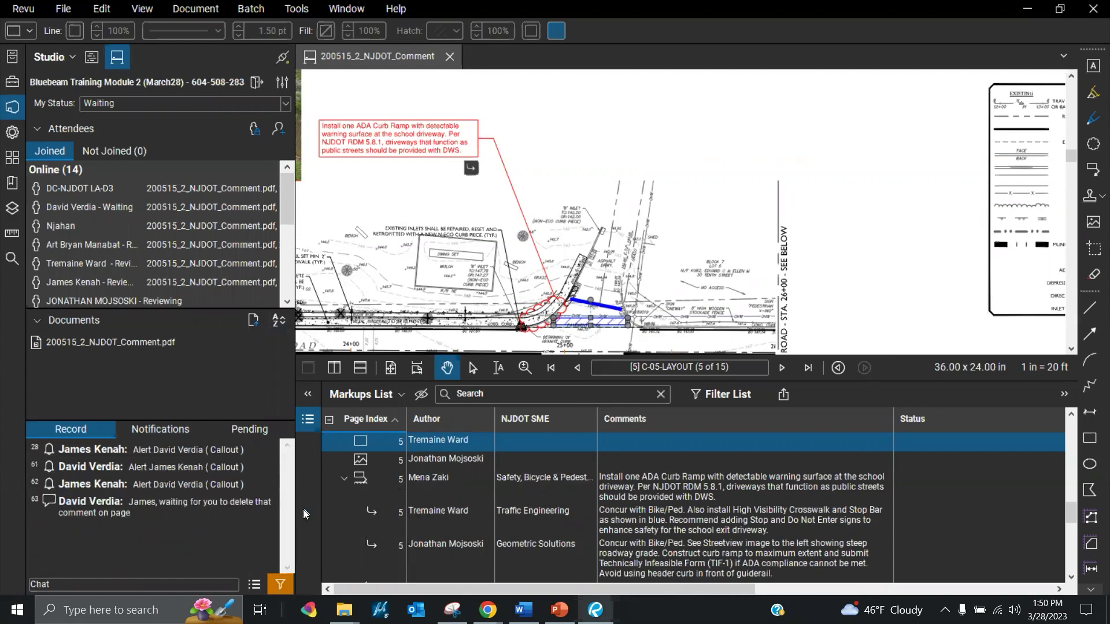